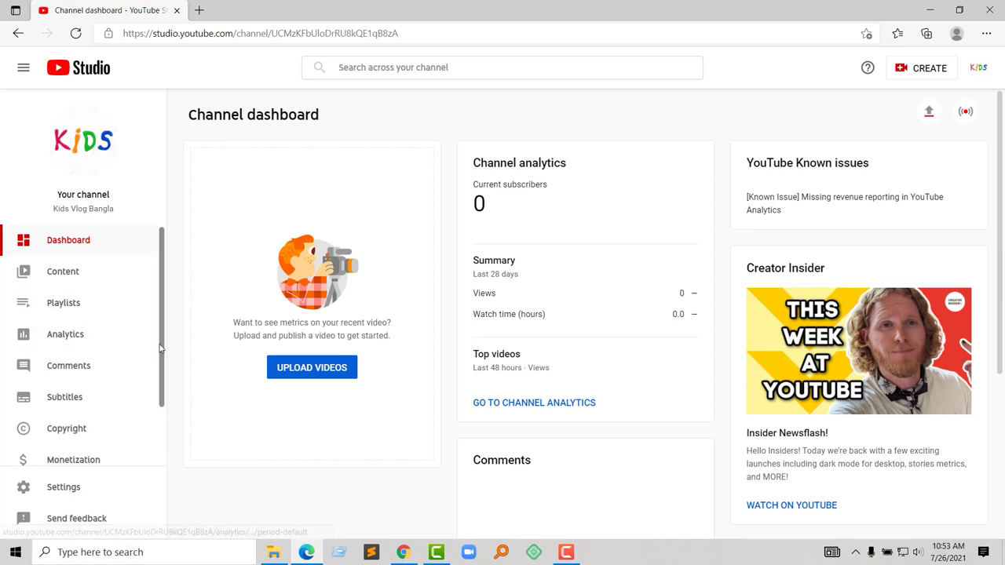
- Open the branding settings in the channel's customization page
drag(159, 348, 158, 404)
click(82, 419)
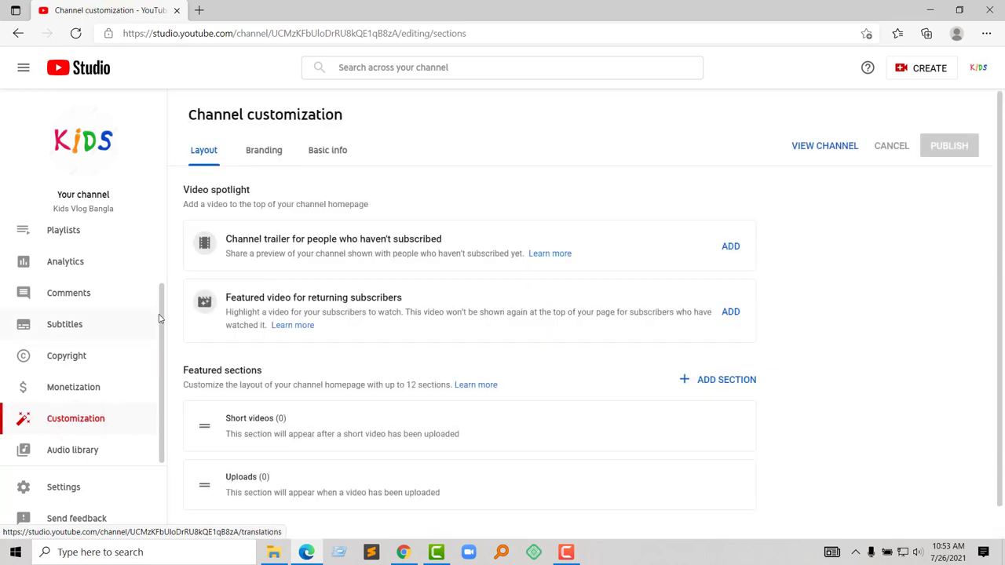
click(264, 154)
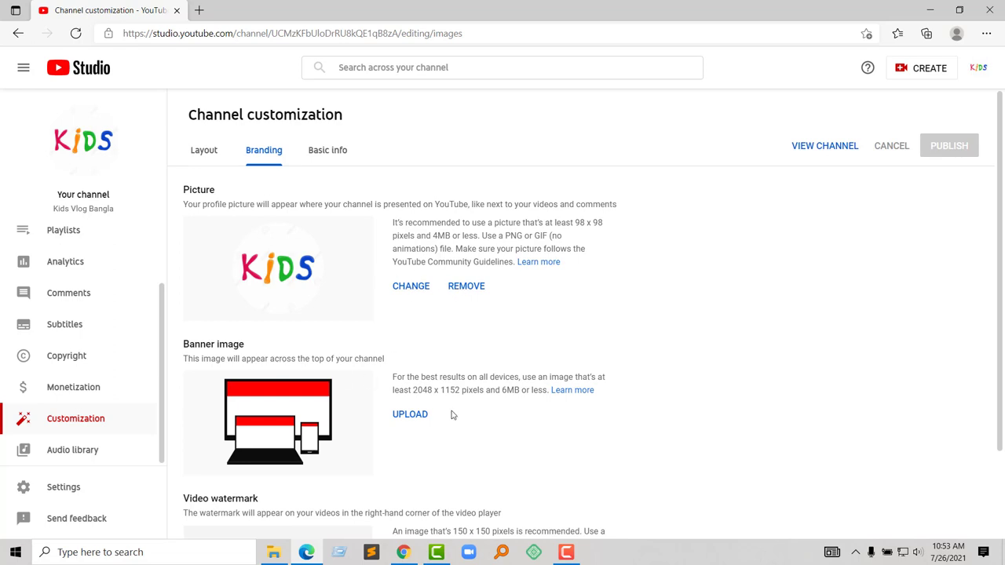
- Compare the banner on the example YouTube channel in Chrome with the banner image setting of the Kids channel in Edge
click(404, 553)
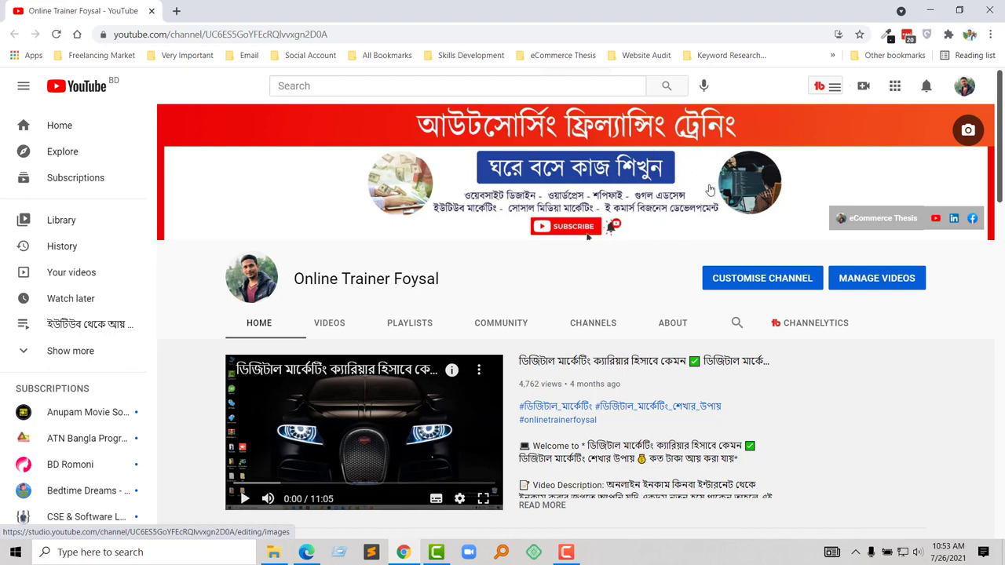
click(318, 555)
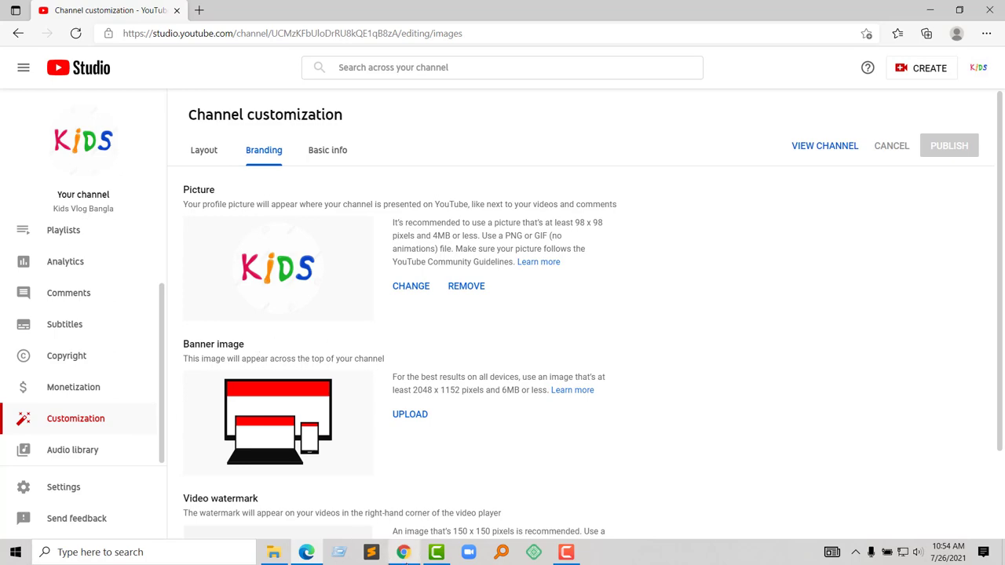
click(402, 551)
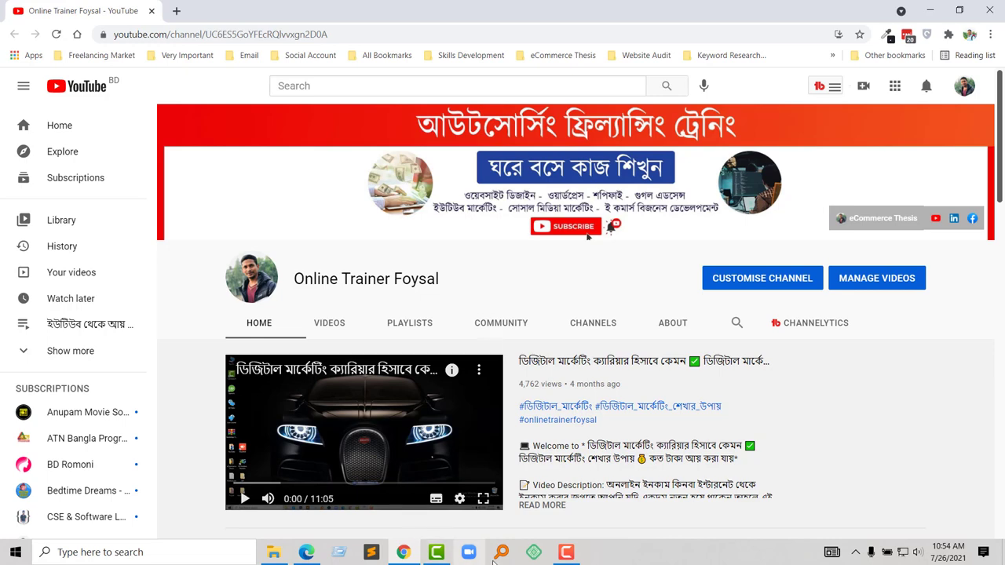
click(307, 553)
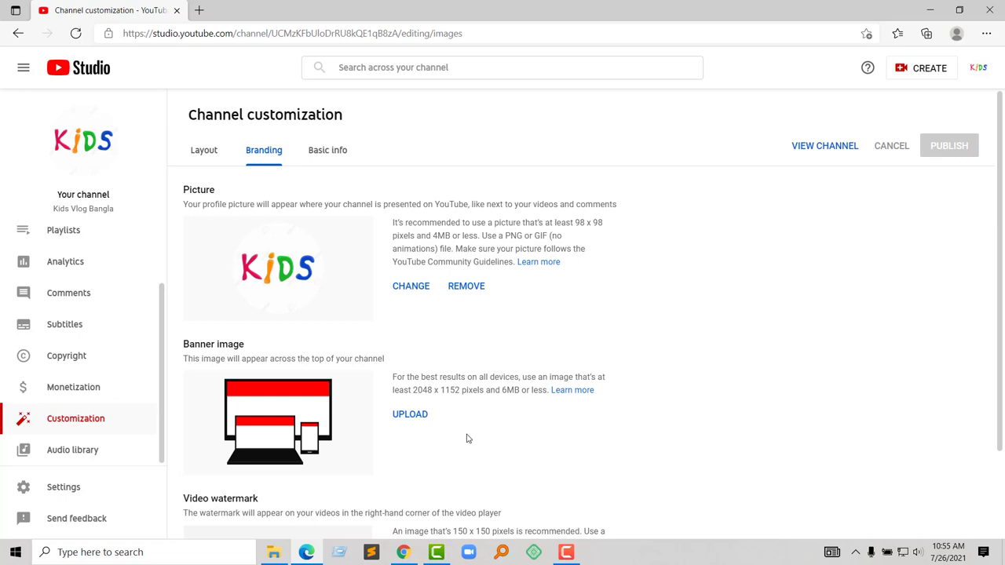
- Switch to Chrome and open canva.com in a new tab
click(403, 553)
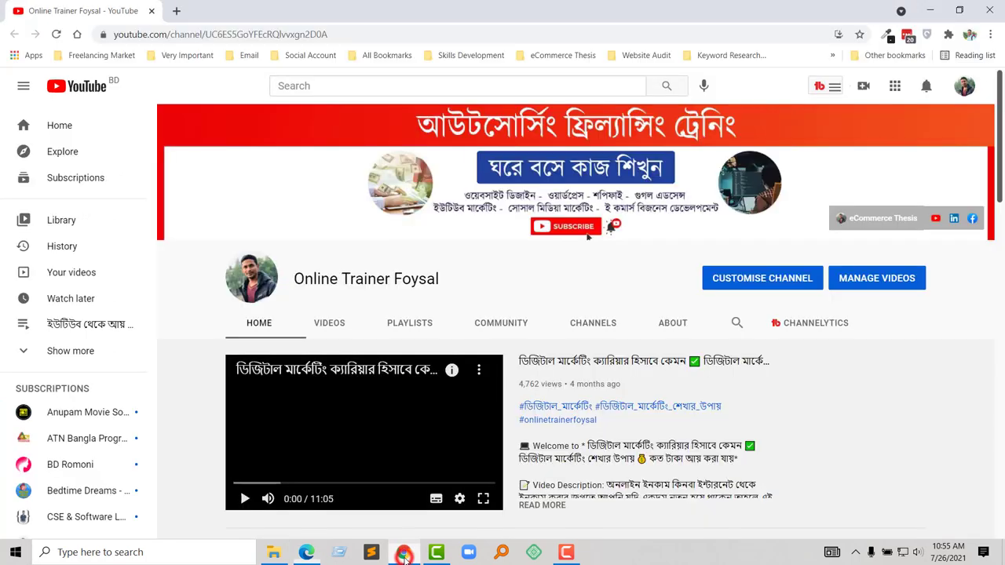
click(177, 10)
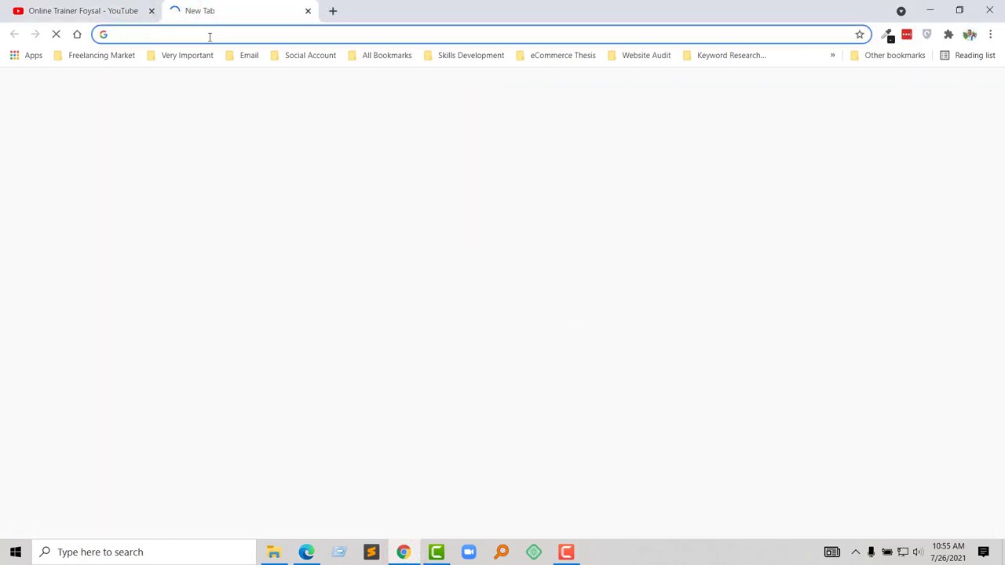
click(209, 37)
text(ca)
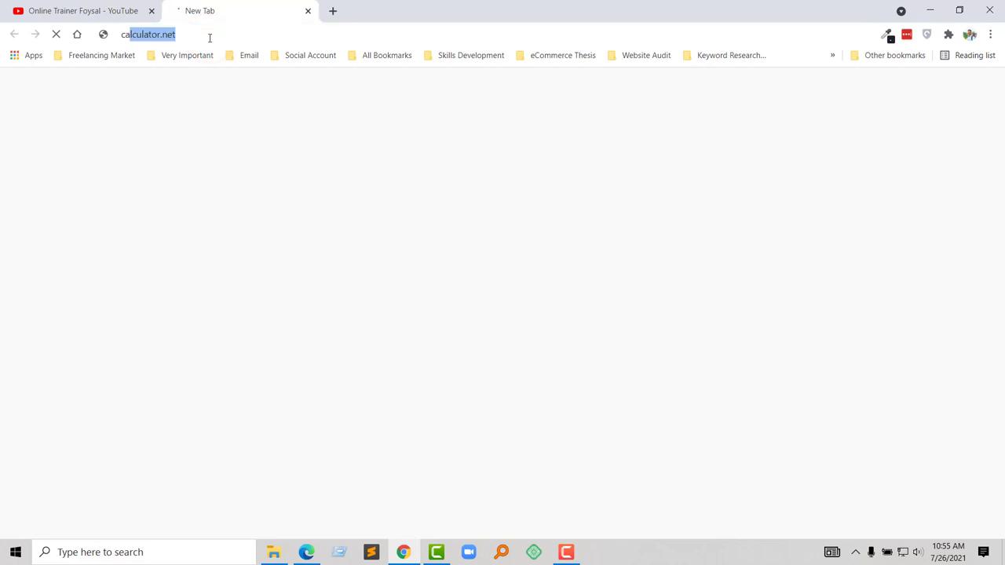
text(n)
key(Return)
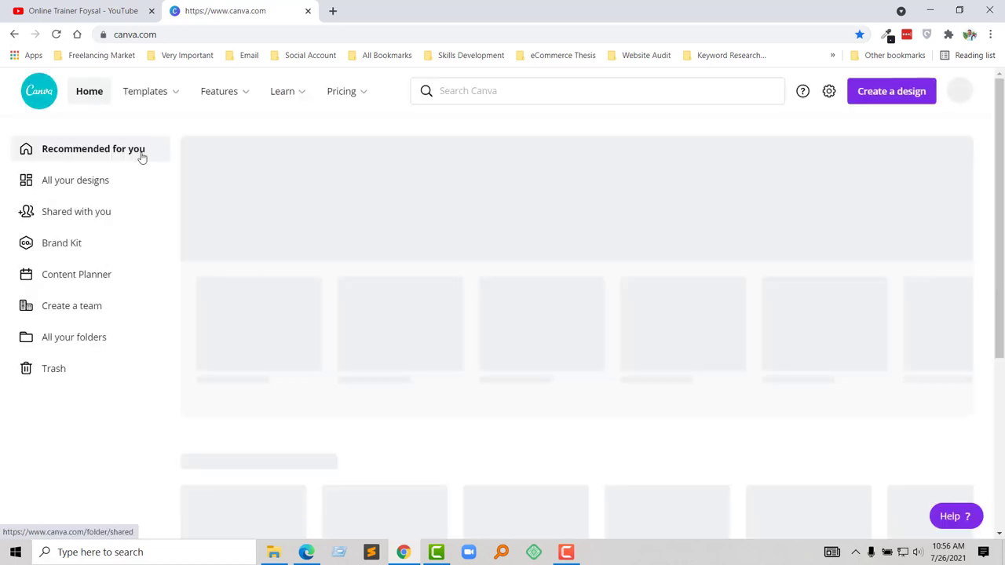
- Open Canva's YouTube Channel Art templates and filter them to Free
mouse_move(164, 92)
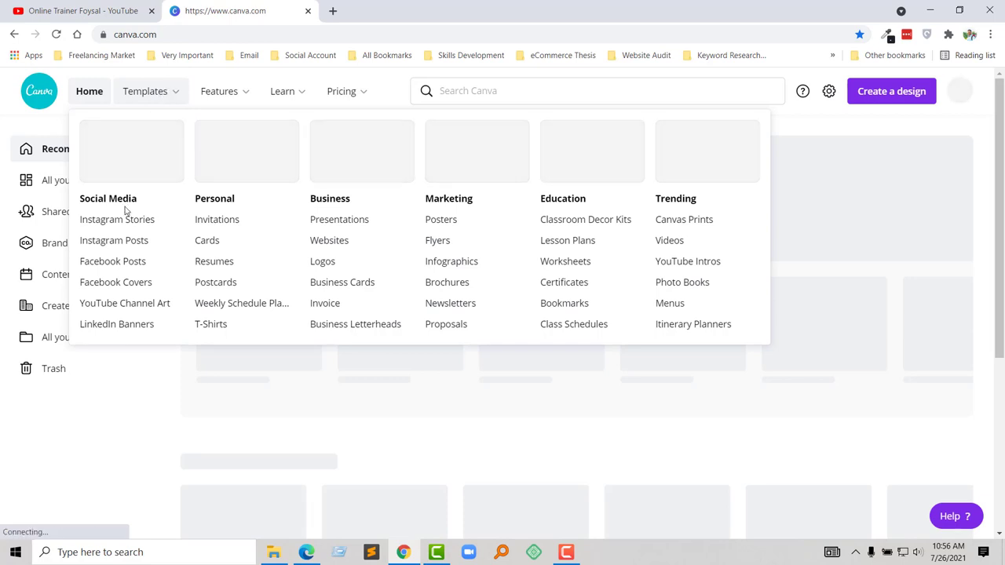
click(142, 308)
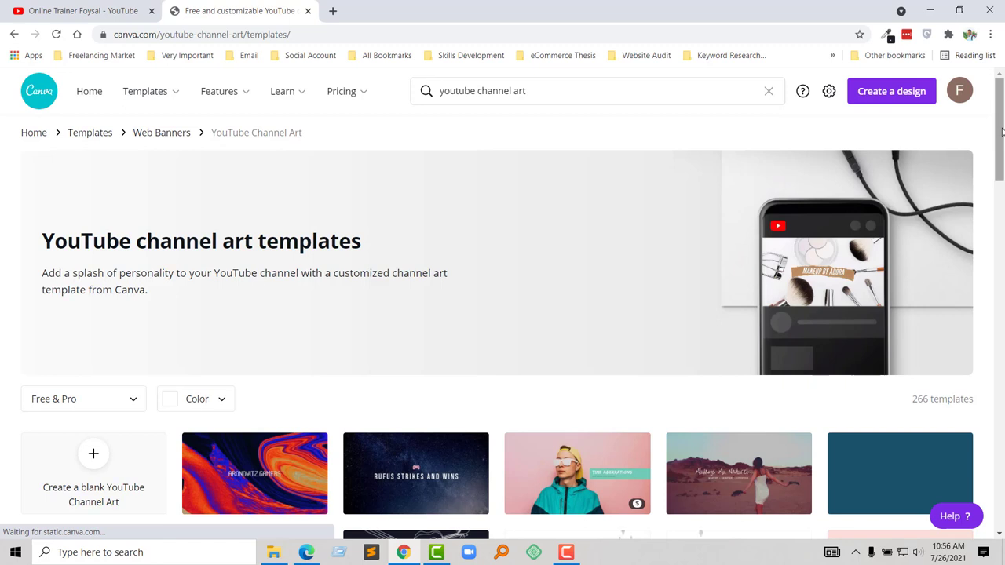
drag(1002, 145, 997, 153)
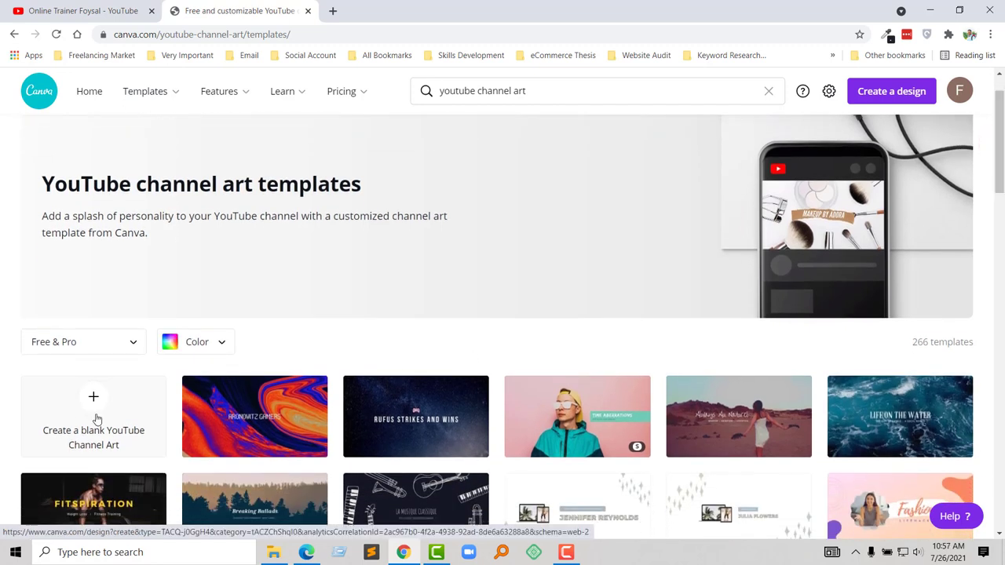
click(135, 343)
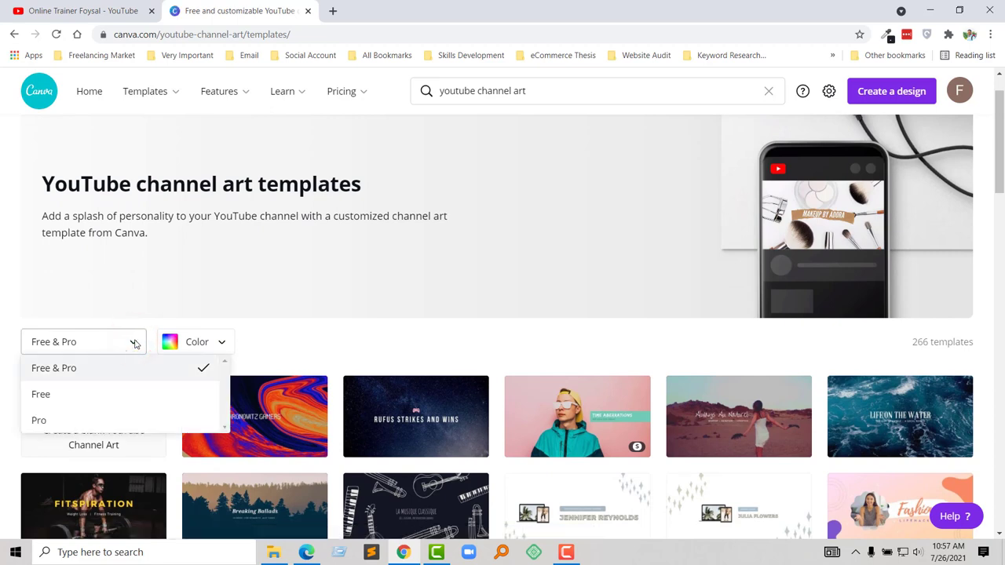
click(139, 404)
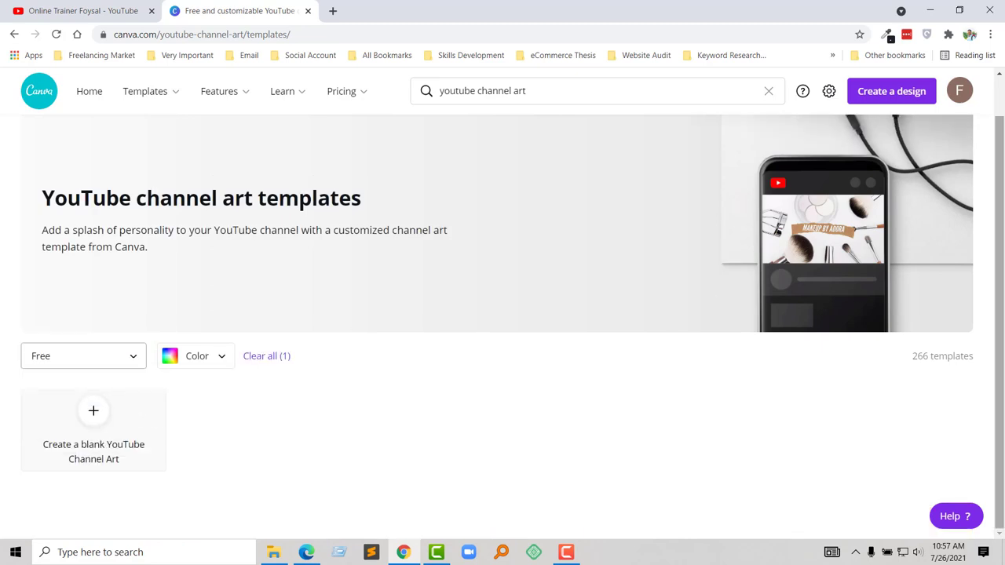
- Pick the black, purple and cyan neon "Blaize Baller" channel art template and open it for customization
scroll(999, 236, down, 1)
click(999, 236)
drag(1000, 171, 1002, 221)
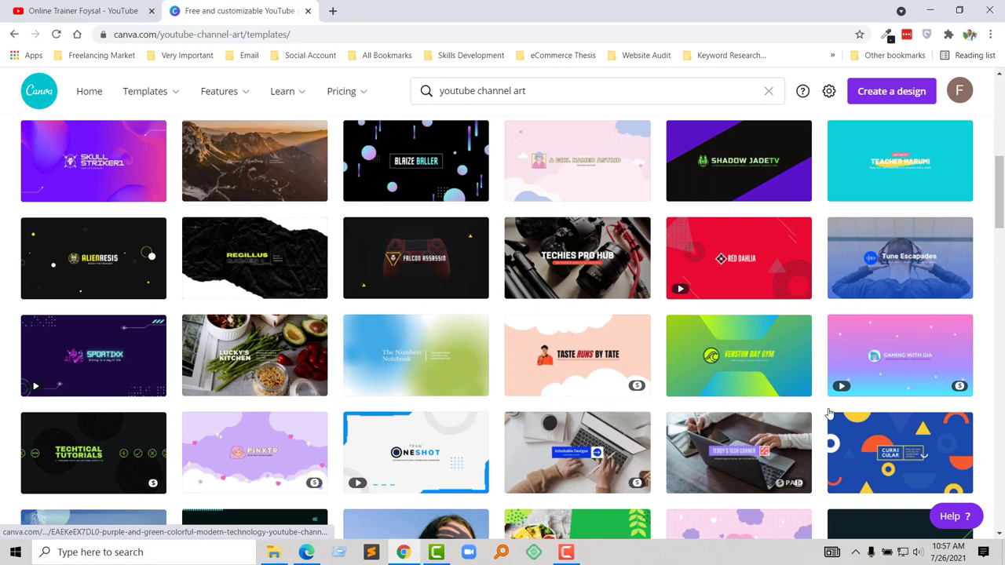
scroll(998, 203, up, 3)
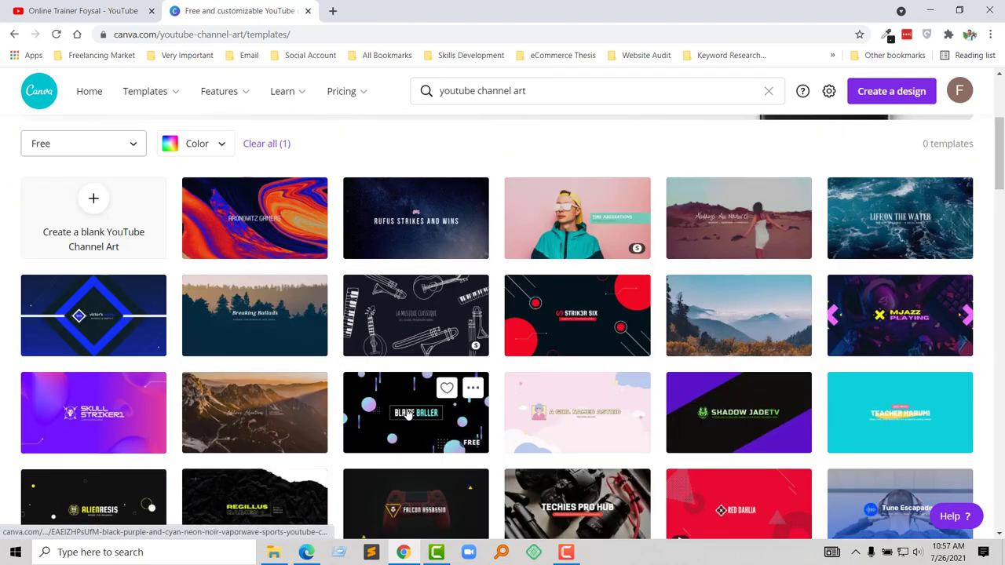
click(407, 415)
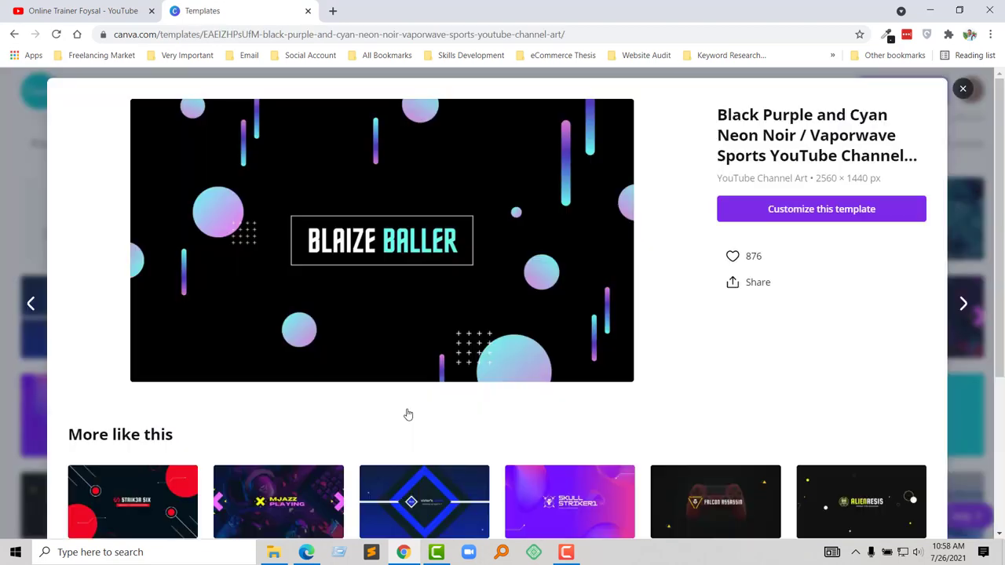
click(416, 243)
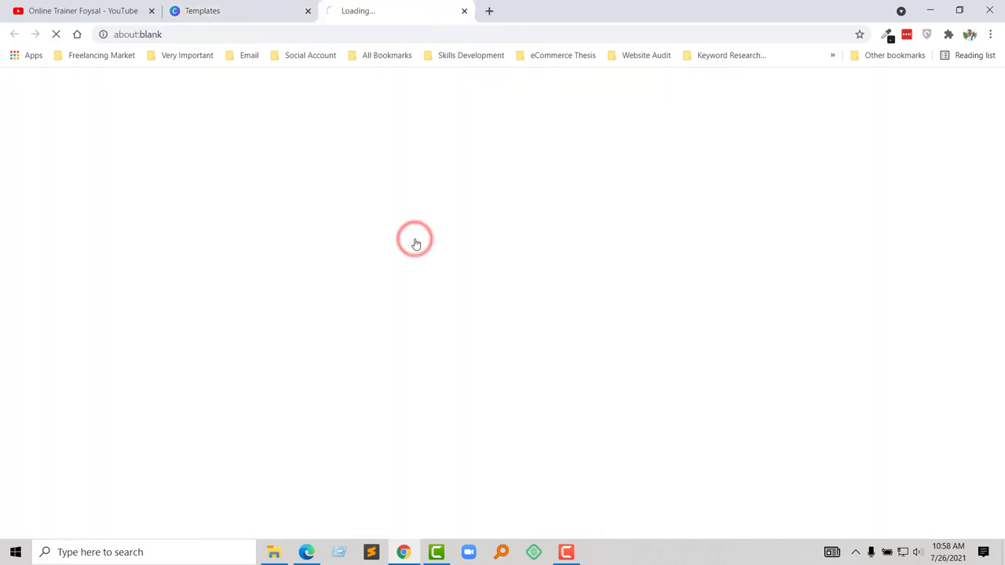
click(466, 10)
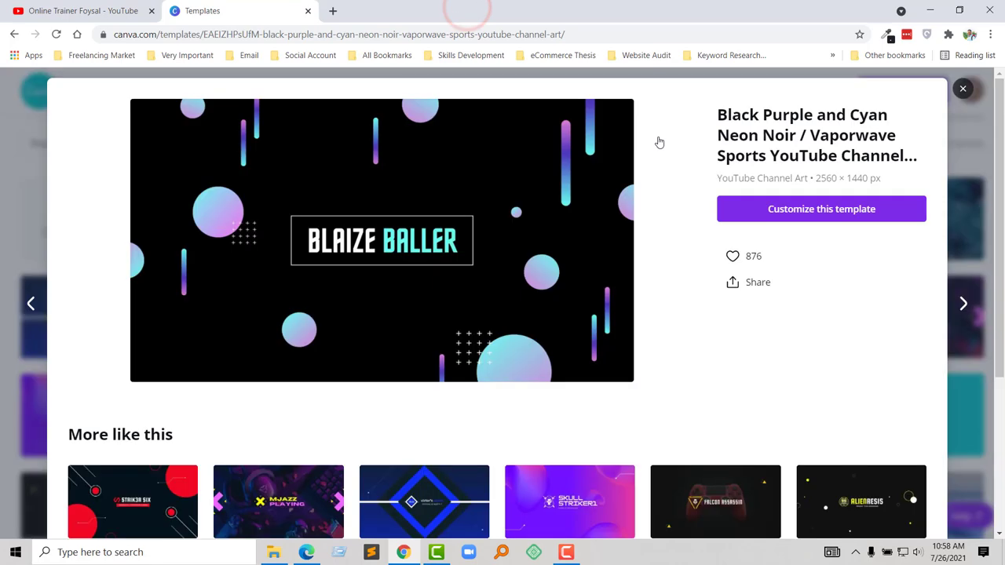
click(776, 210)
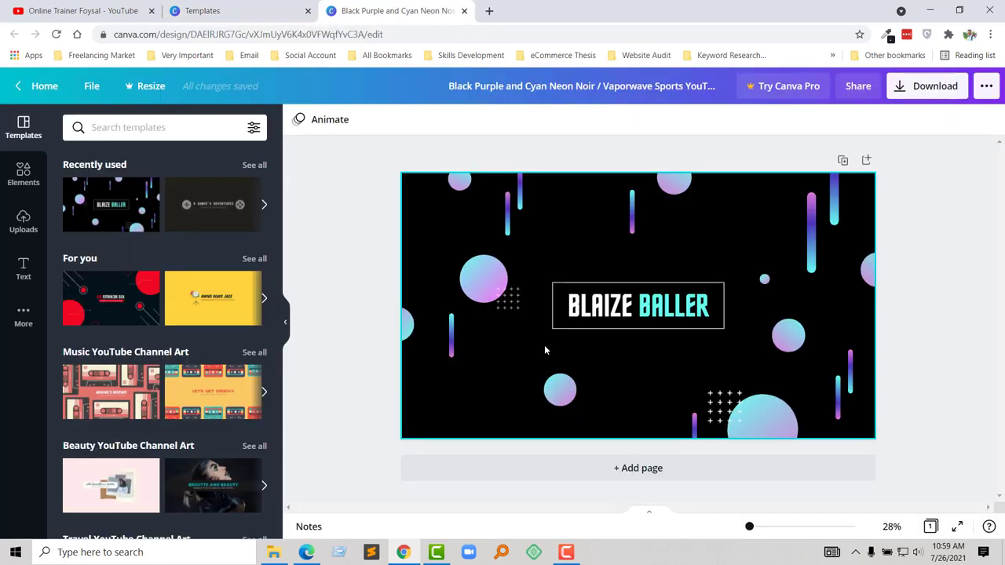
- Replace the word BLAIZE in the banner title with KIDS VLOG
click(625, 311)
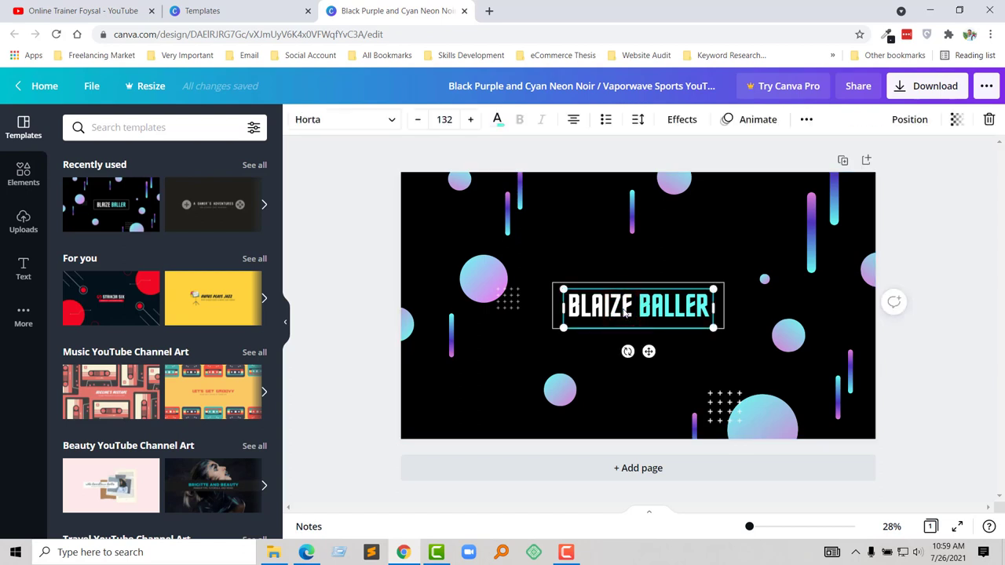
double_click(625, 312)
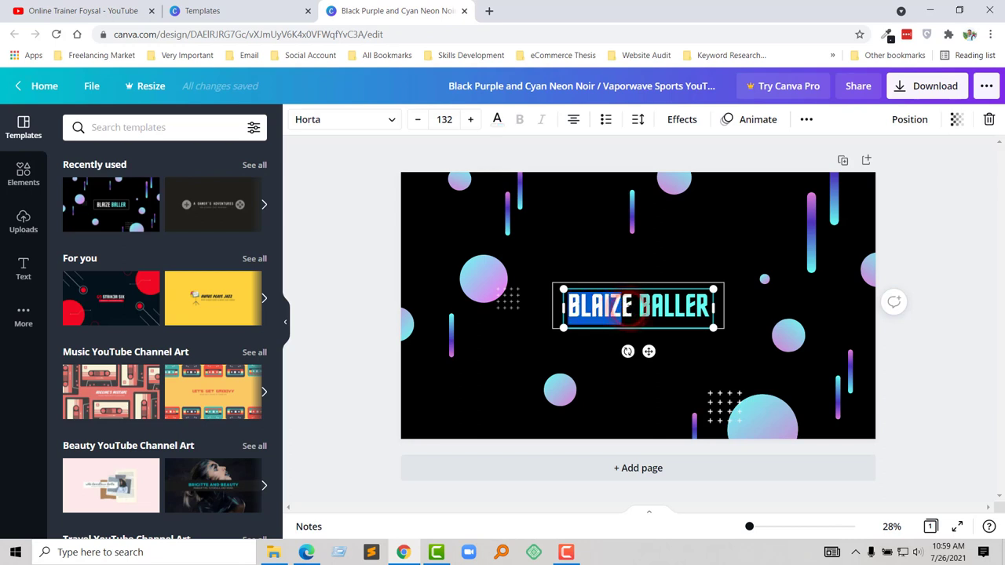
text(KIDS VLOG)
double_click(630, 318)
text(BANGLA)
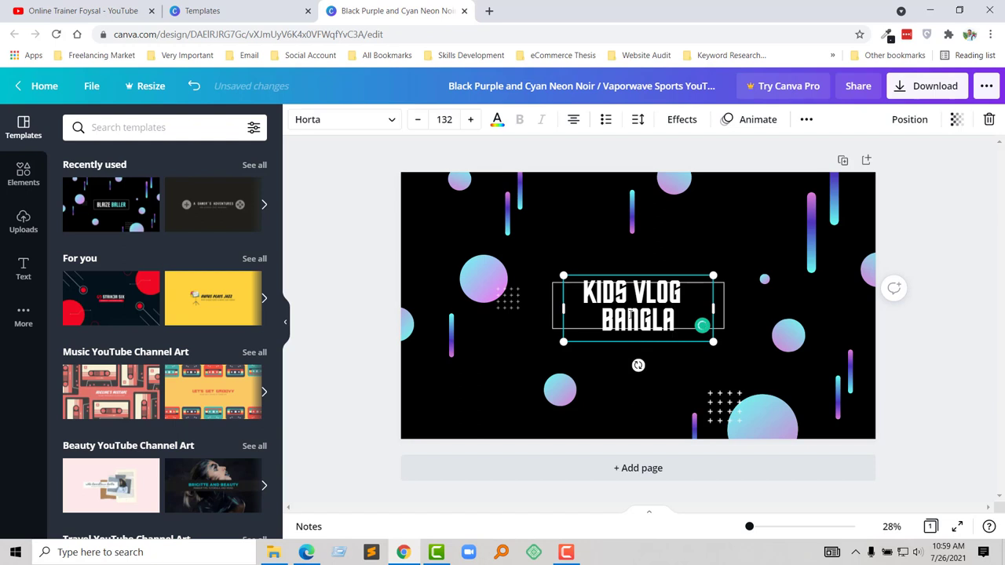
key(ctrl+z)
- Reduce the banner title's font size to 109
click(420, 119)
click(420, 119)
click(420, 119)
click(420, 120)
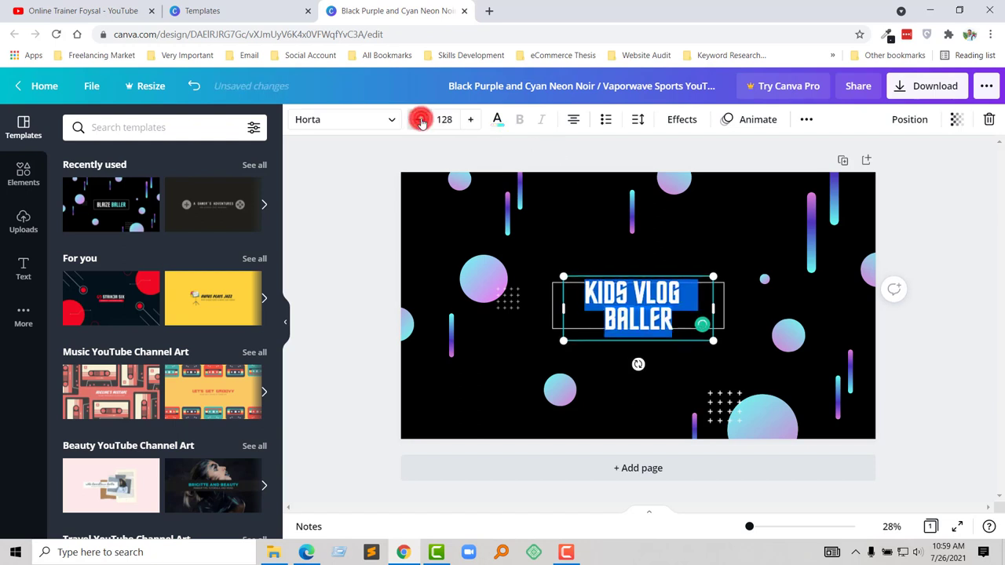
click(420, 119)
click(420, 120)
- Replace the word BALLER in the banner title with BANGLA, keeping its cyan colour
double_click(672, 306)
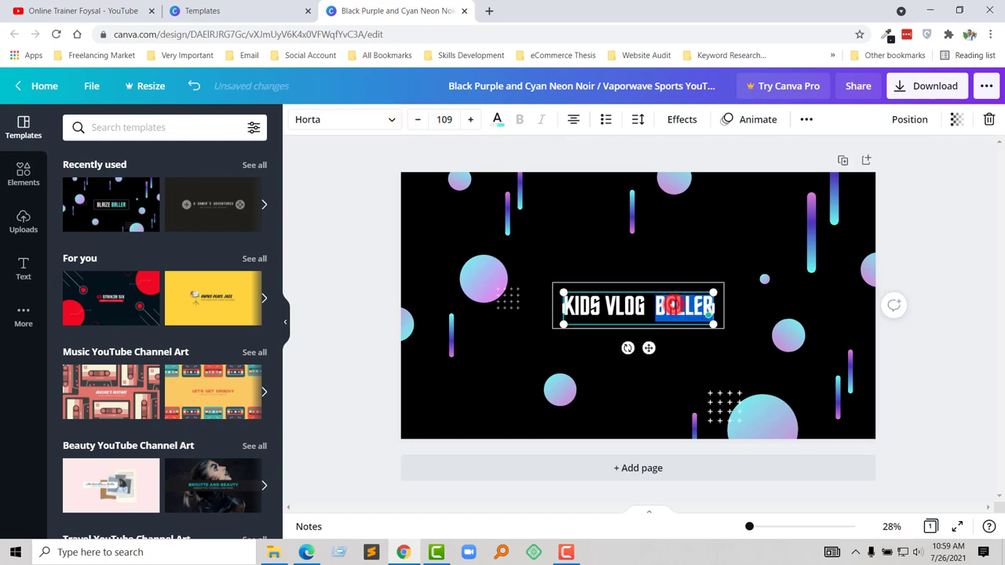
text(BANG)
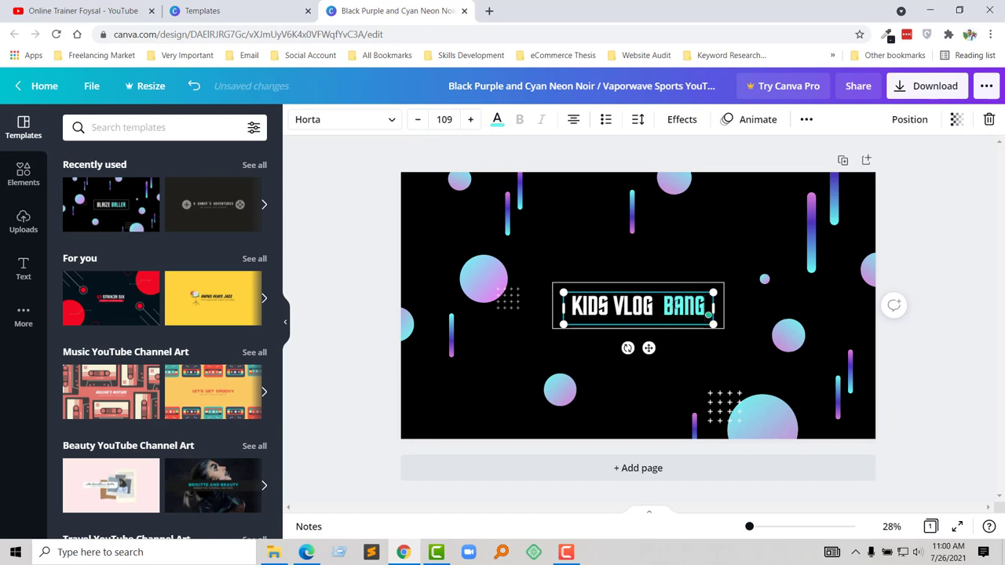
text(LA)
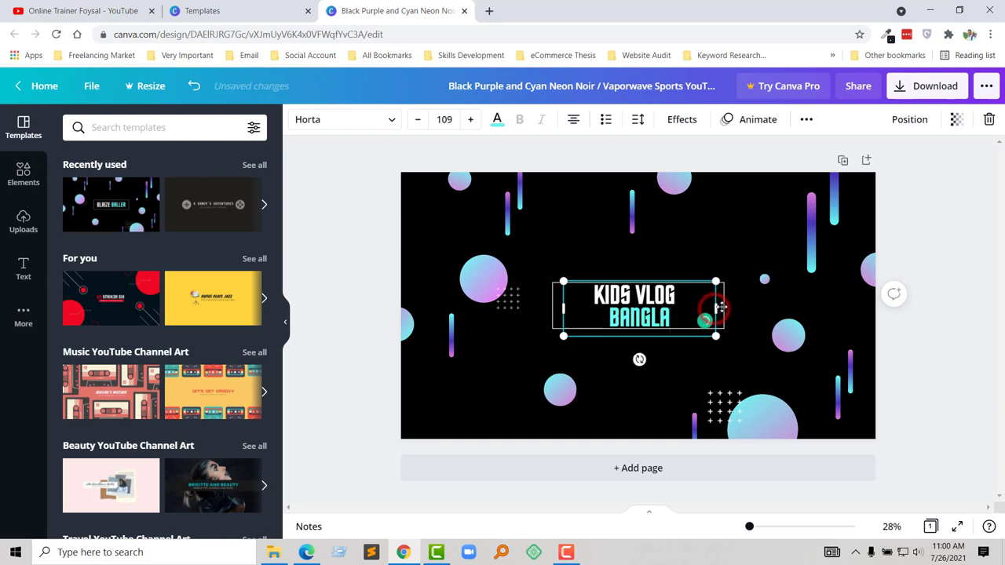
- Widen the title's text box so KIDS VLOG BANGLA fits on one line inside the frame
drag(713, 307, 713, 310)
drag(628, 307, 626, 331)
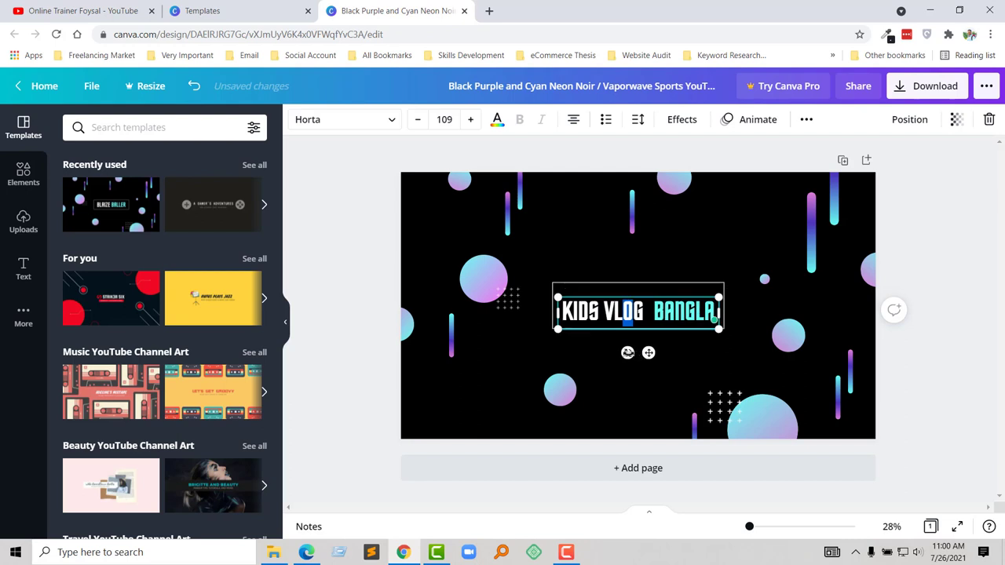
click(558, 353)
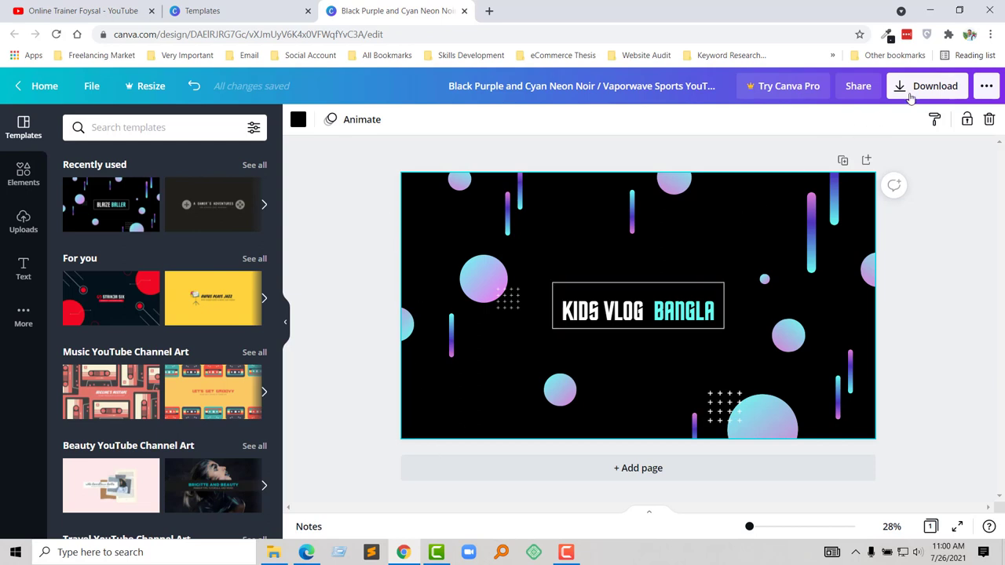
- Download the finished banner design as a JPG and dismiss the download confirmation
click(934, 86)
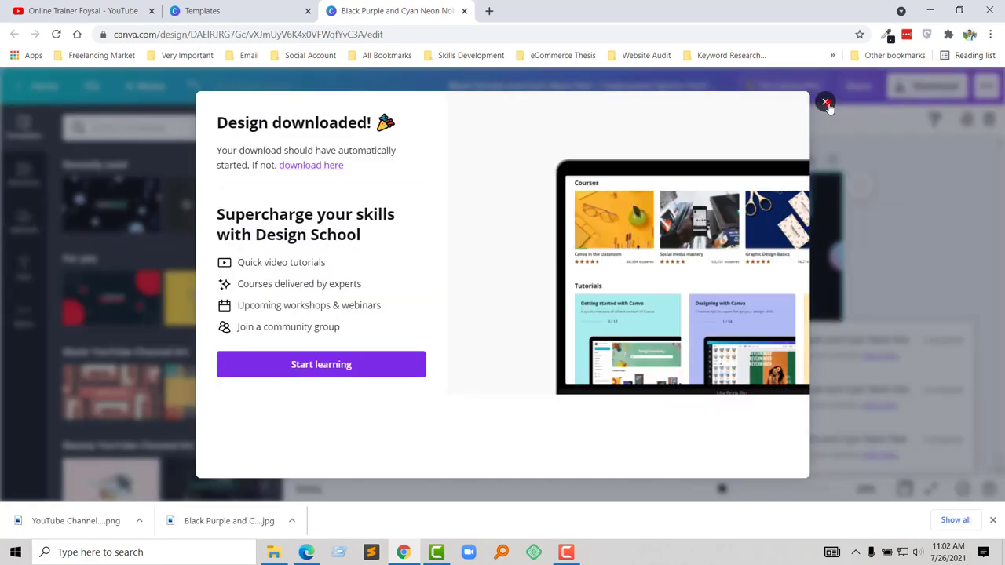
click(829, 106)
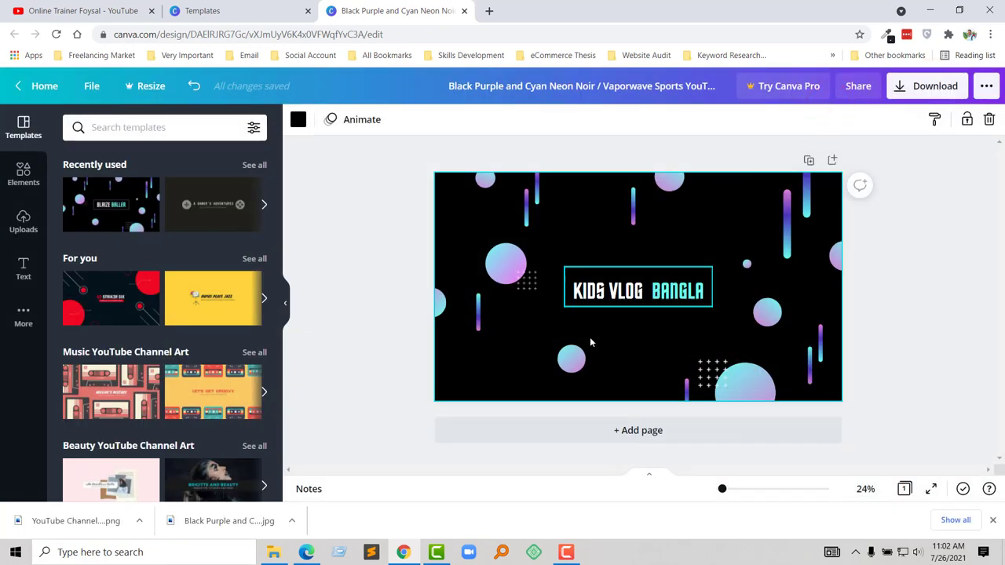
- Switch to YouTube Studio in Edge and upload YouTube Channel Art.png from the Desktop as the channel's banner image, keeping the default crop
click(306, 551)
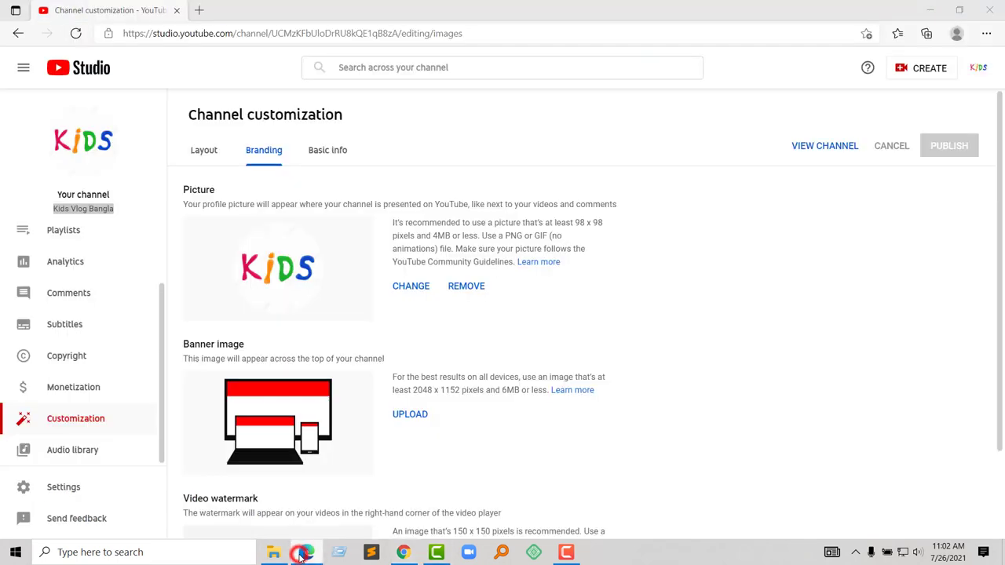
click(421, 416)
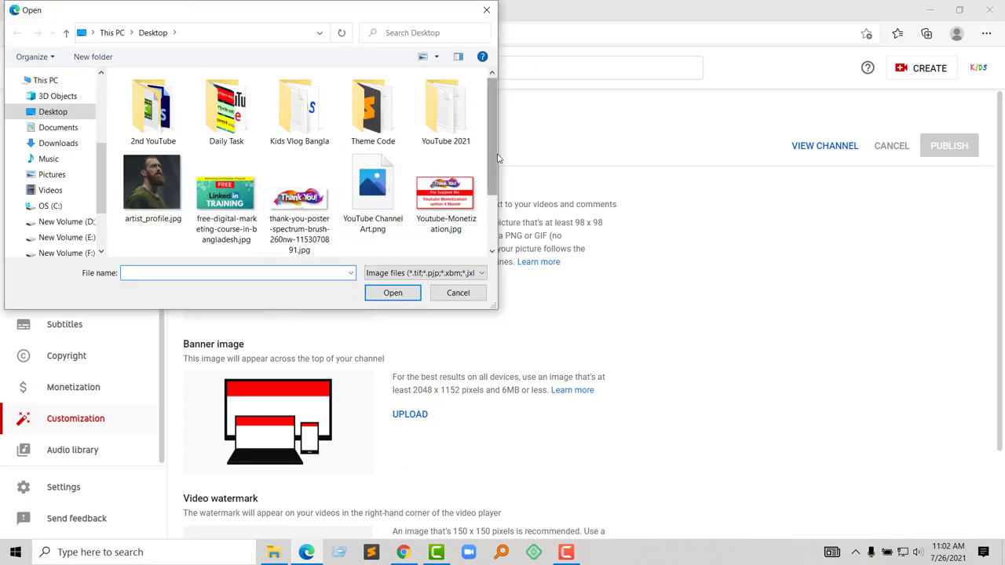
click(364, 204)
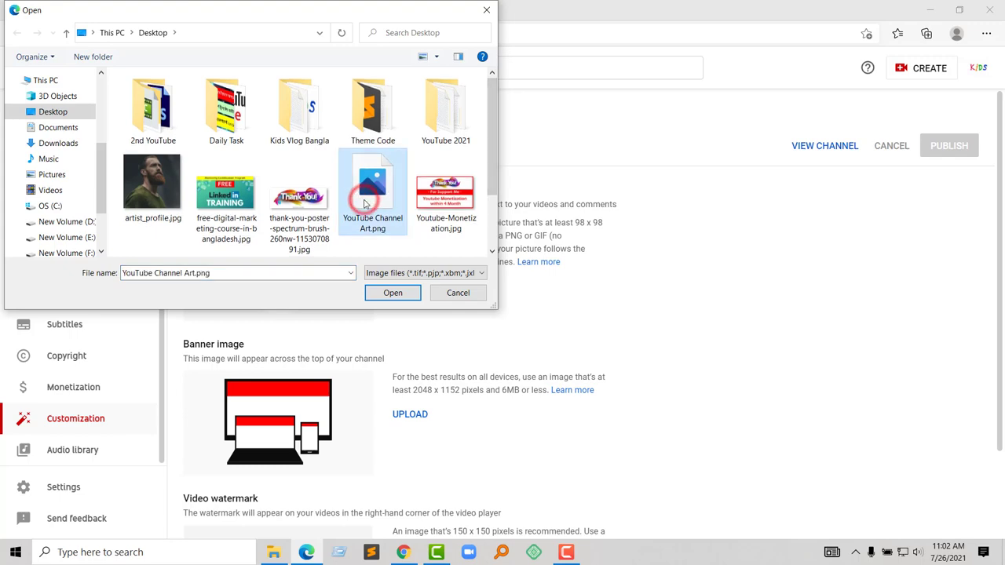
double_click(363, 203)
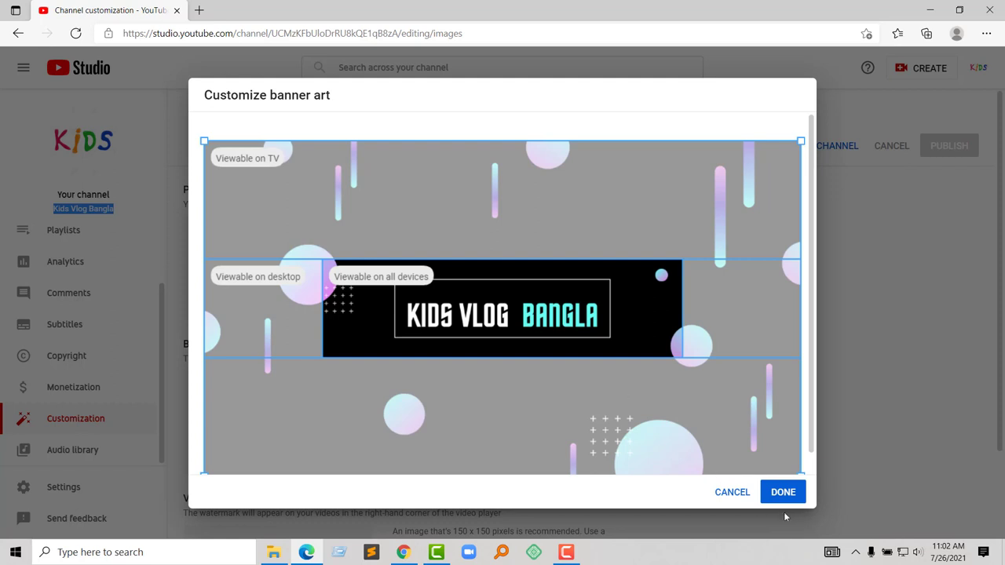
click(786, 496)
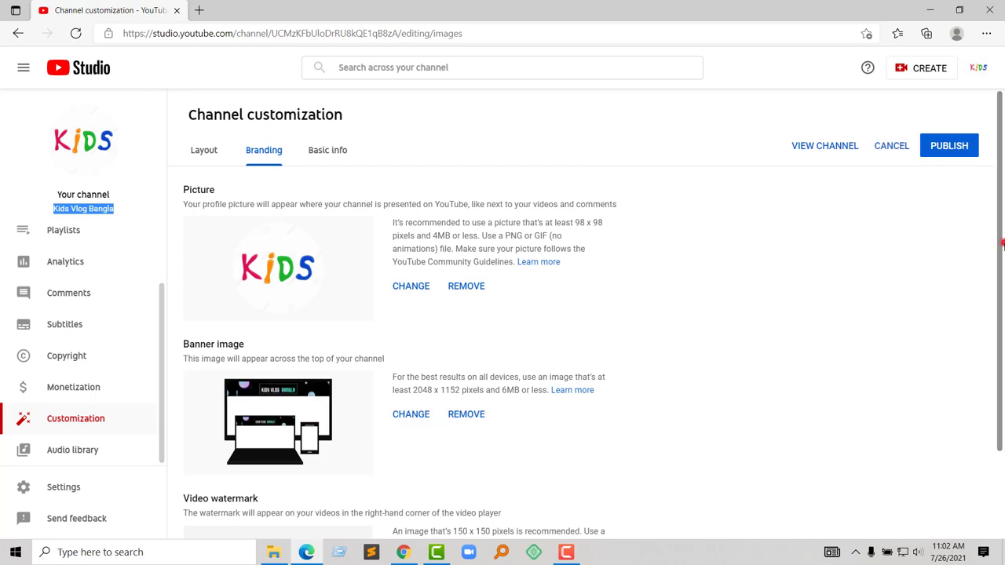
- Play the featured video on the other YouTube channel's home page in Chrome to examine its watermark, and return to YouTube Studio
scroll(1000, 243, down, 2)
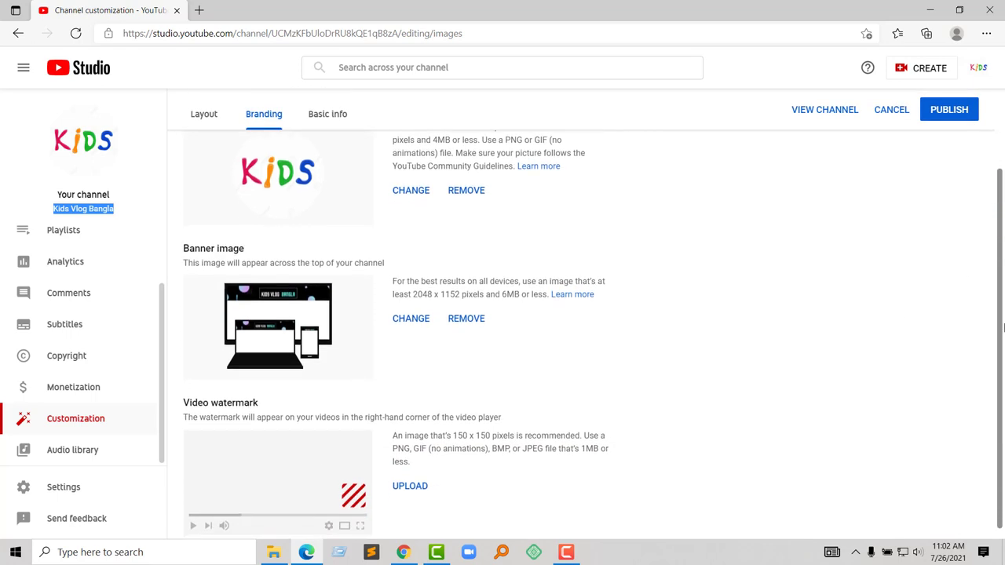
drag(1002, 328, 1002, 344)
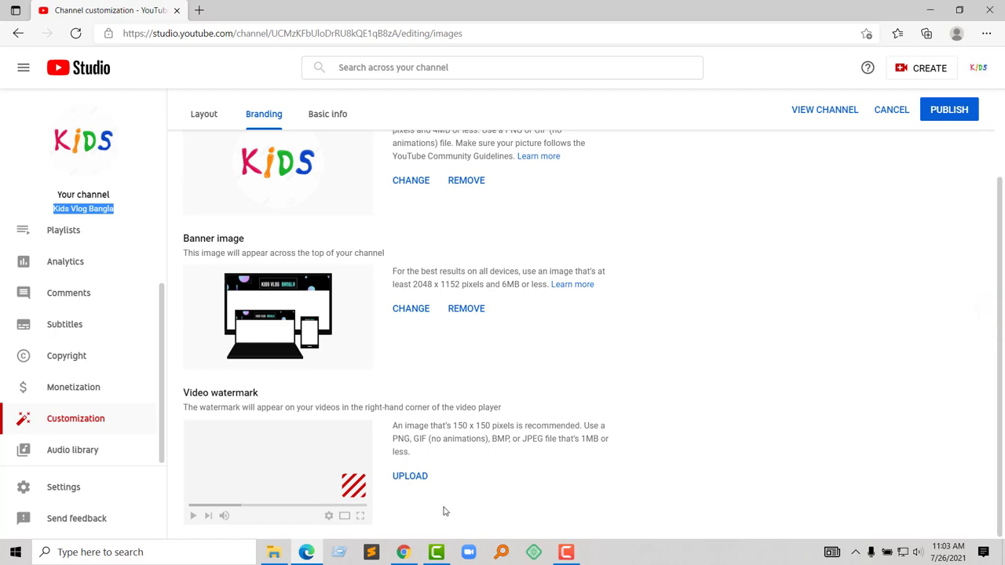
click(403, 552)
scroll(588, 235, down, 2)
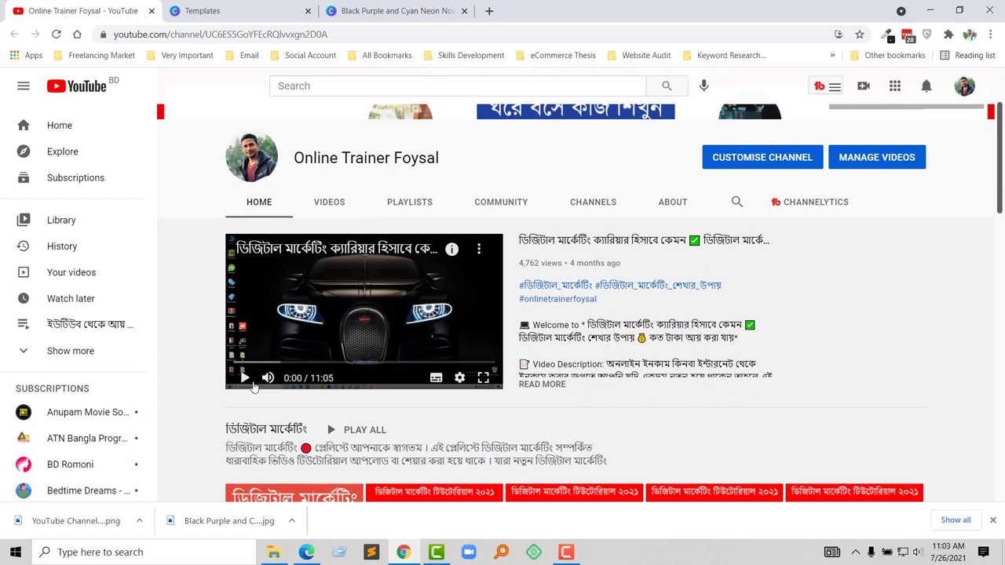
click(245, 378)
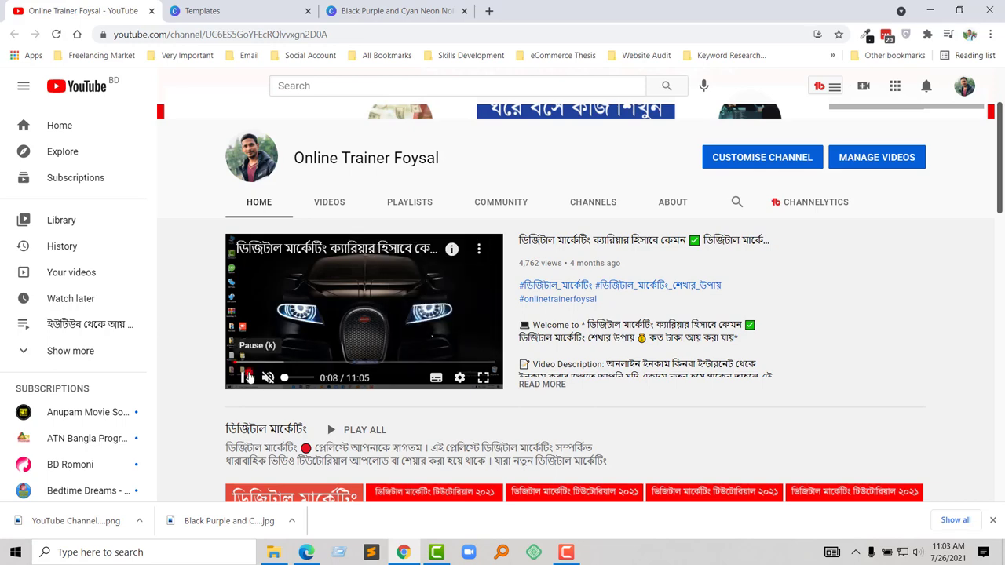
click(306, 552)
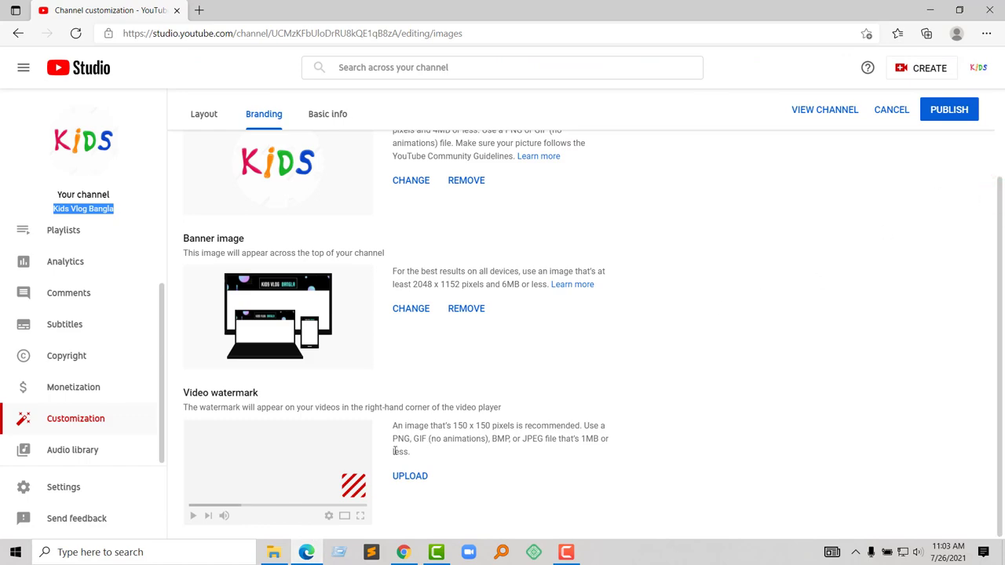
- Upload Kids Vlog Bangla.jpg from the Kids Vlog Bangla folder as the video watermark and publish the branding changes
click(408, 476)
double_click(323, 110)
click(157, 116)
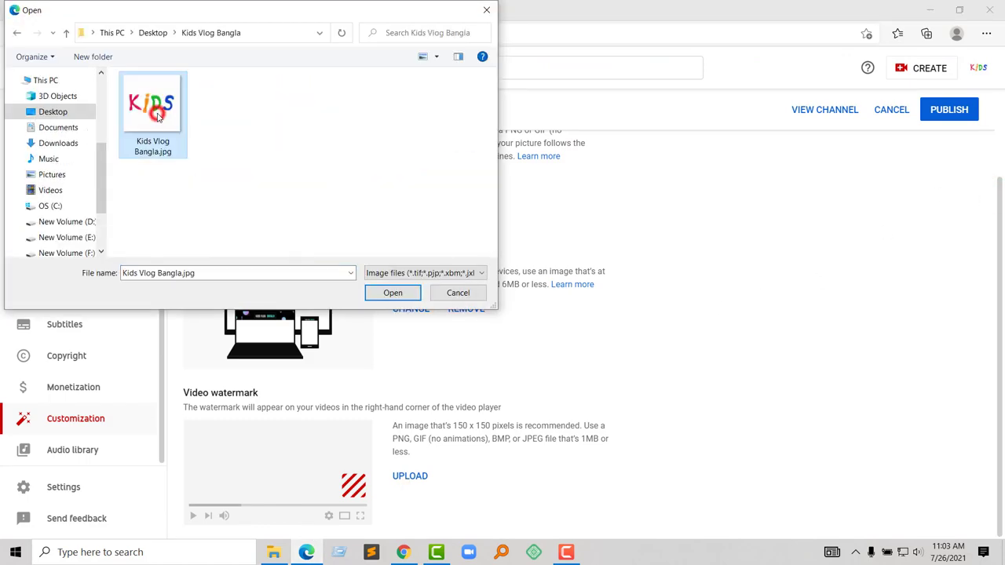
double_click(157, 114)
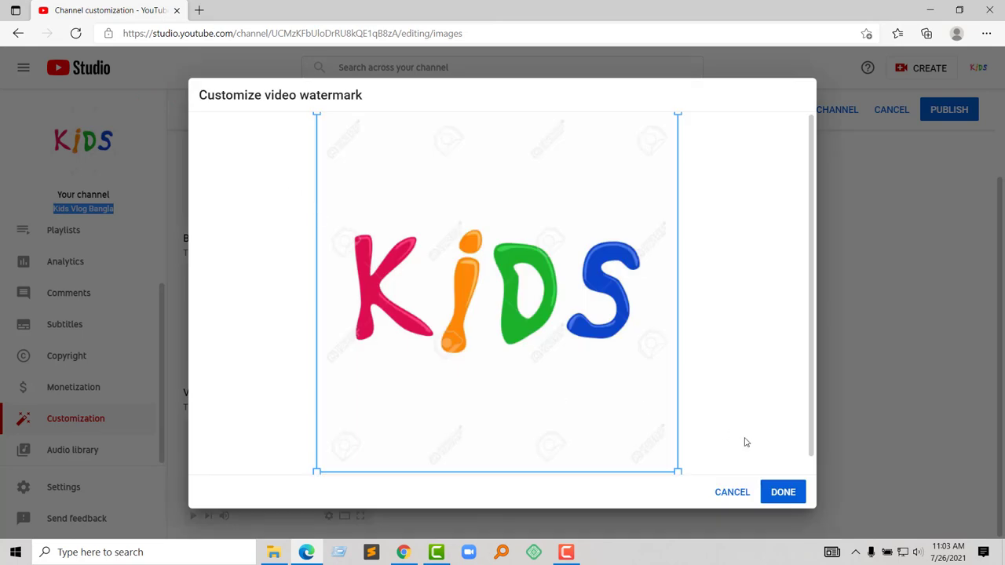
click(777, 482)
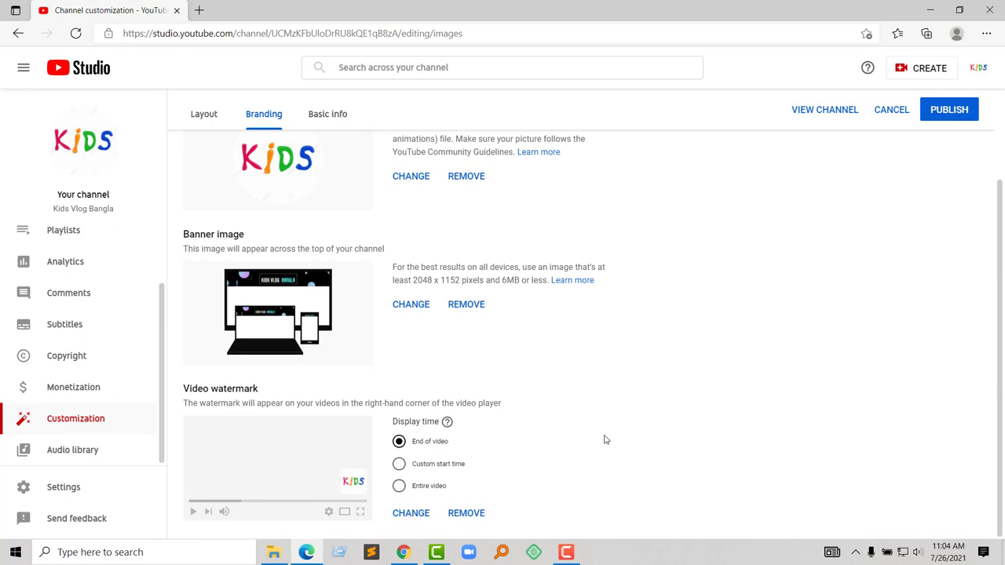
click(942, 125)
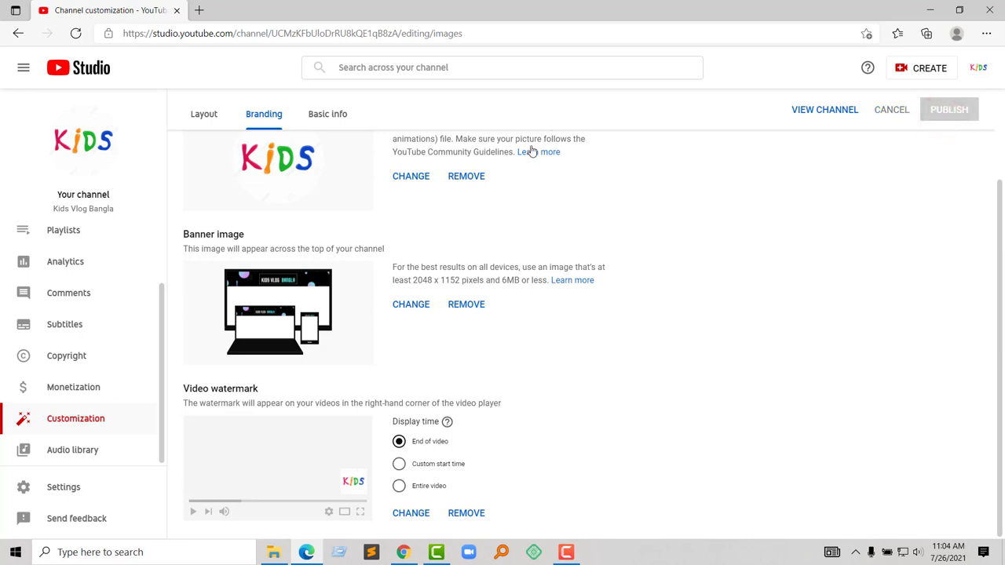
- Open the channel's basic info and activate the empty description for editing
click(333, 117)
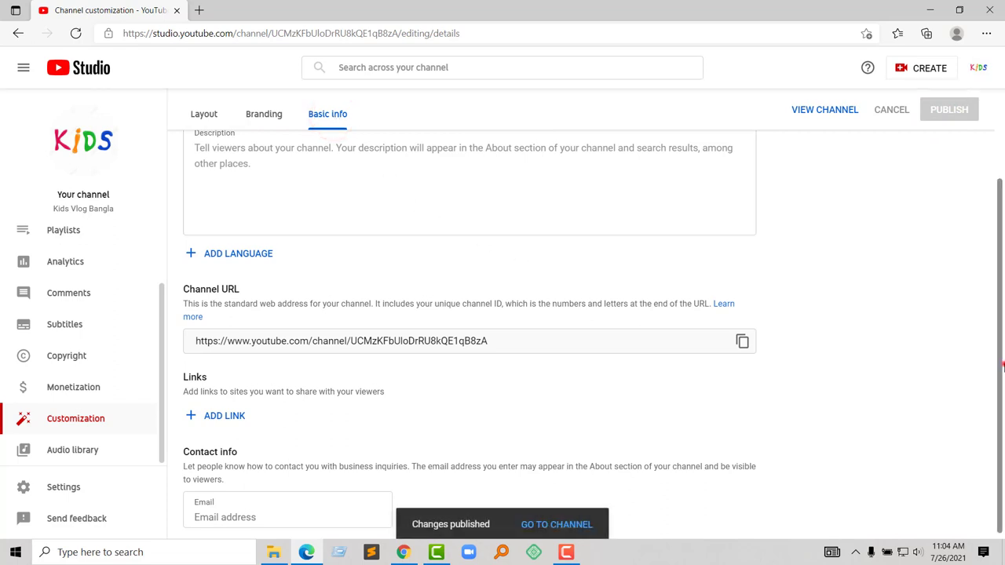
scroll(1000, 365, up, 2)
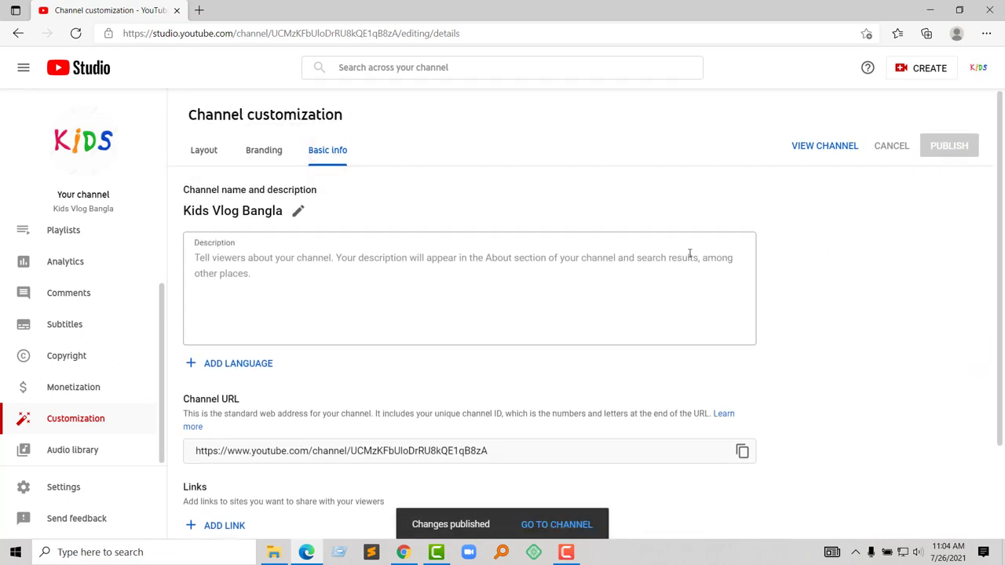
click(306, 281)
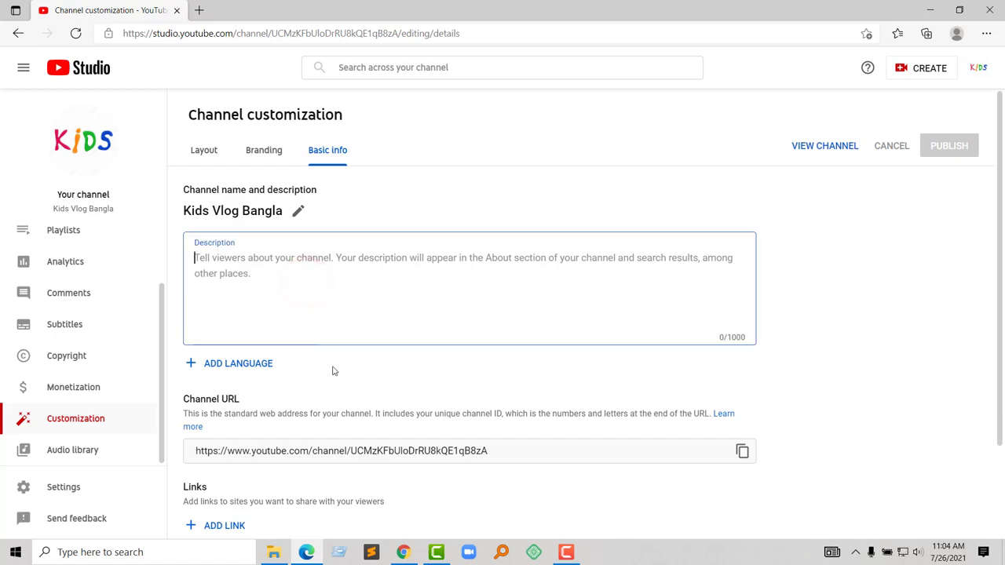
- Review the example description in the other YouTube channel's About section in Chrome and return to YouTube Studio
click(402, 553)
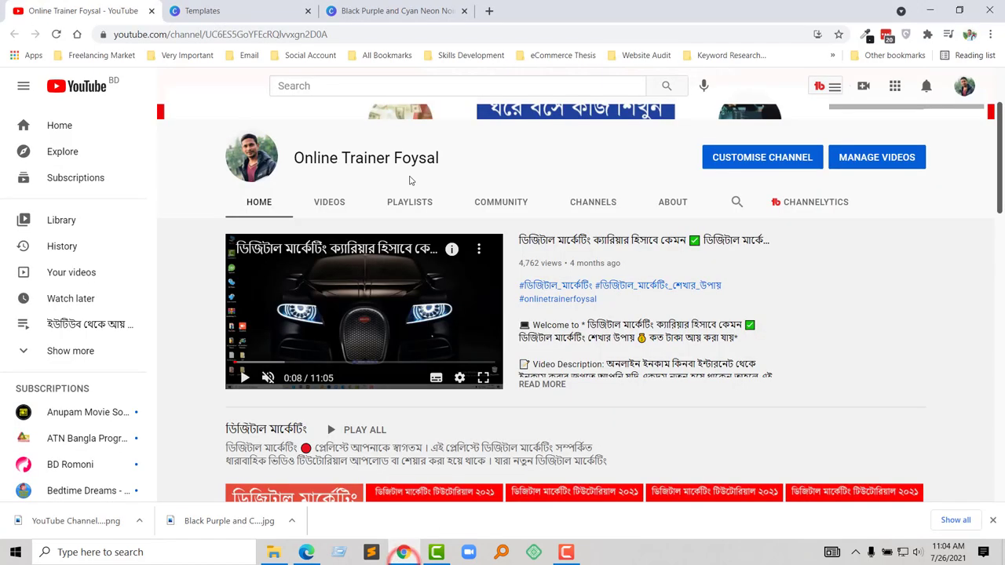
click(677, 206)
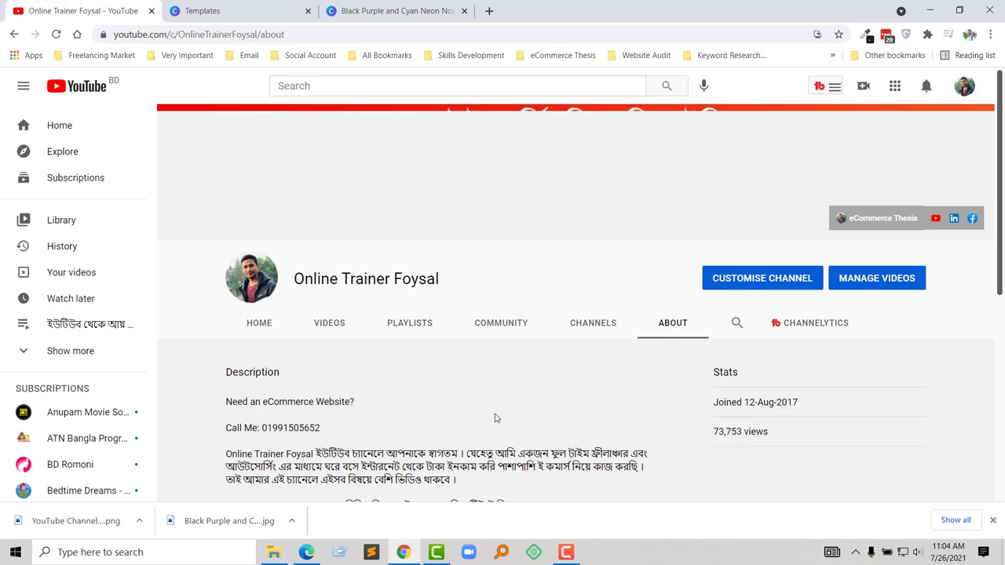
scroll(587, 236, down, 3)
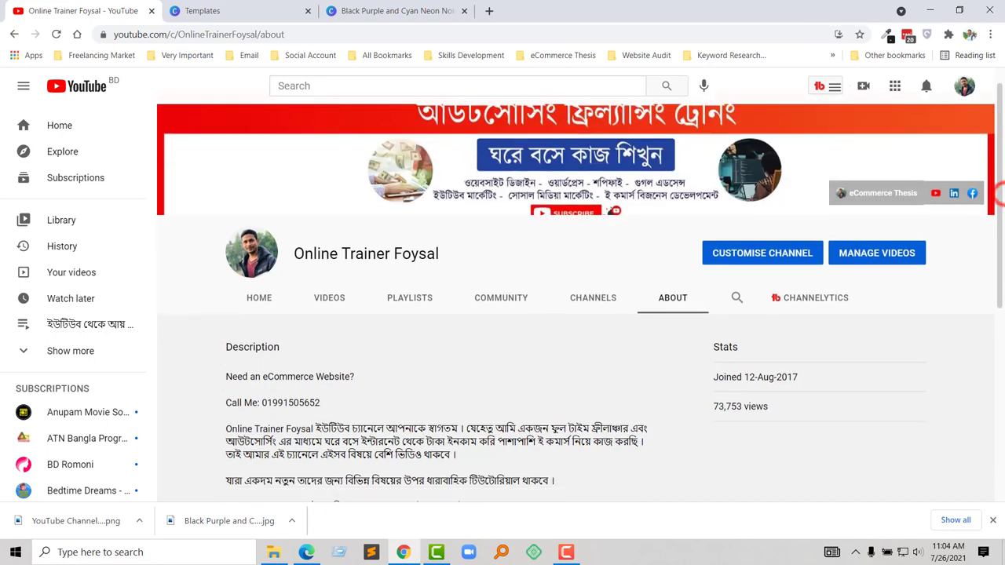
scroll(587, 235, down, 1)
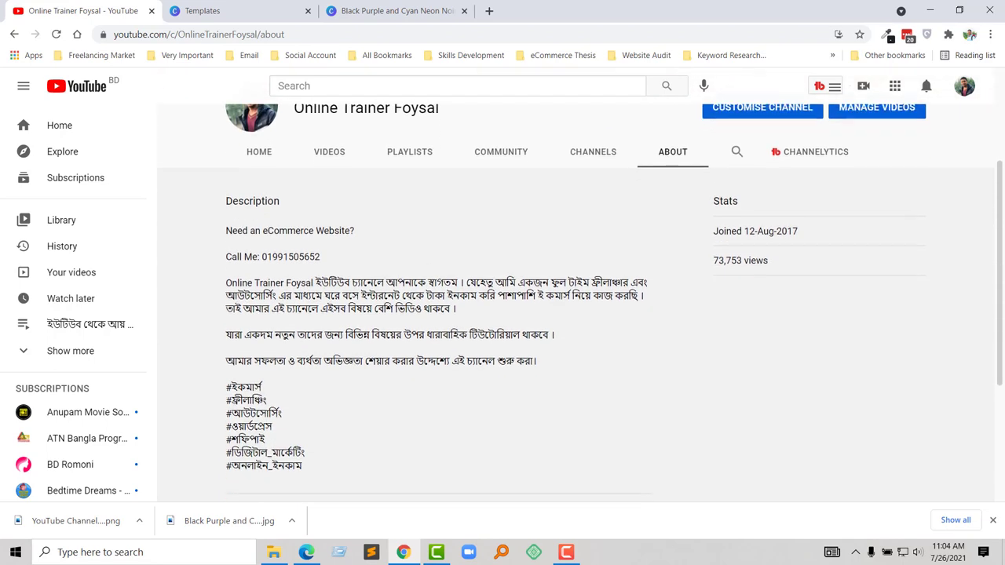
scroll(587, 235, up, 3)
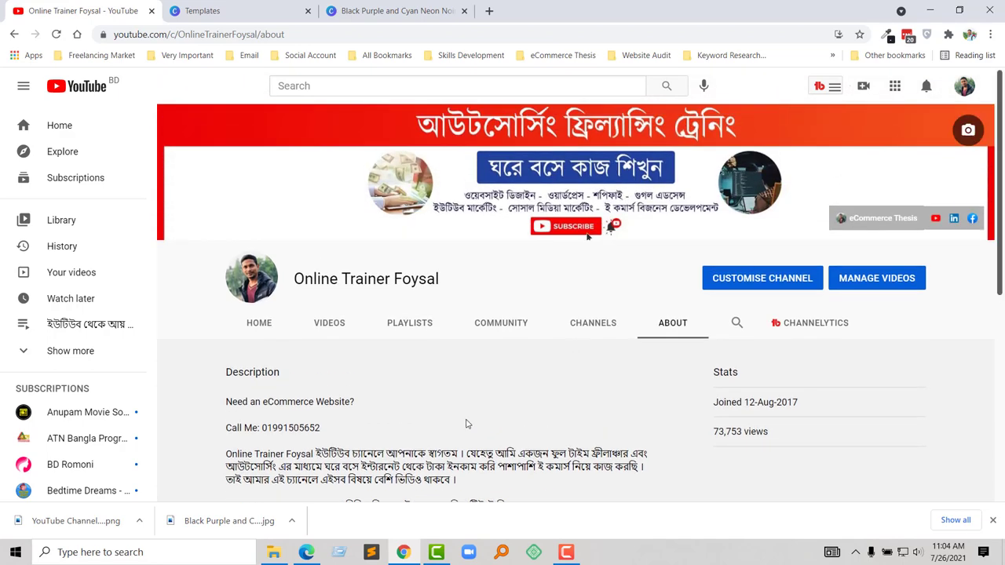
key(alt+Tab)
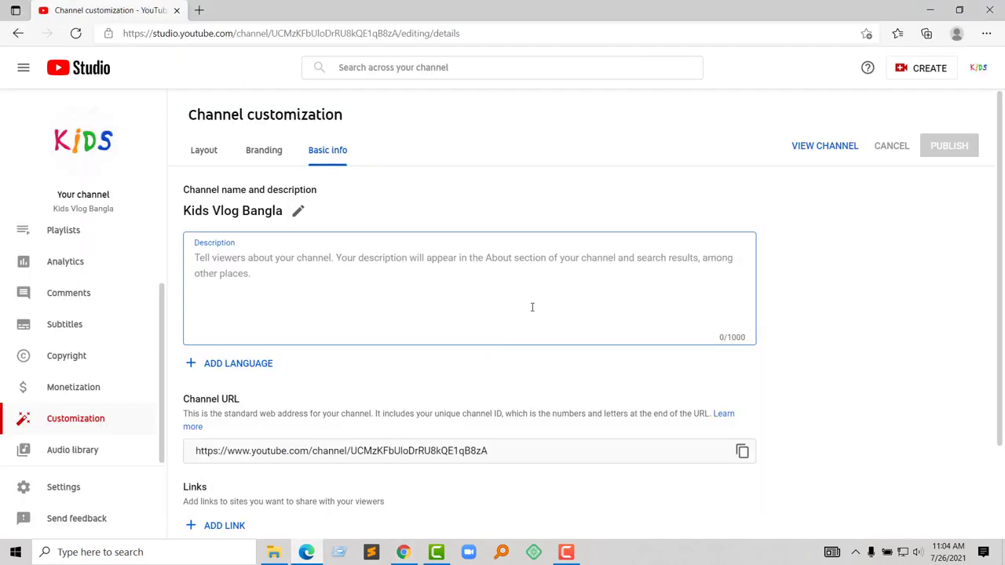
- Enter the channel description "Welcome to Kids Vlog Bangla. We share videos for kids."
text(Welcome to Kids Vlog Bangla. We share videos for kids)
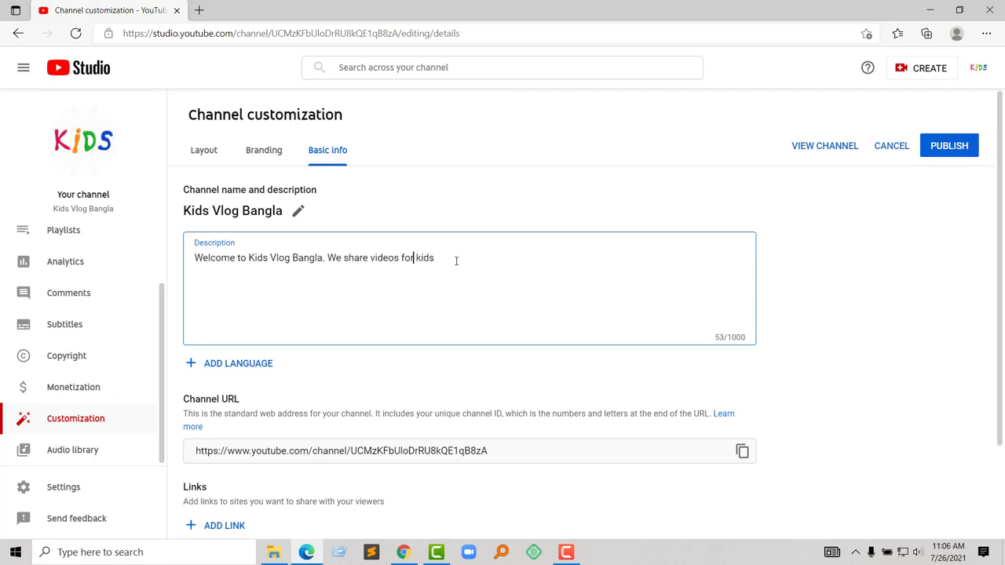
click(455, 261)
text(.)
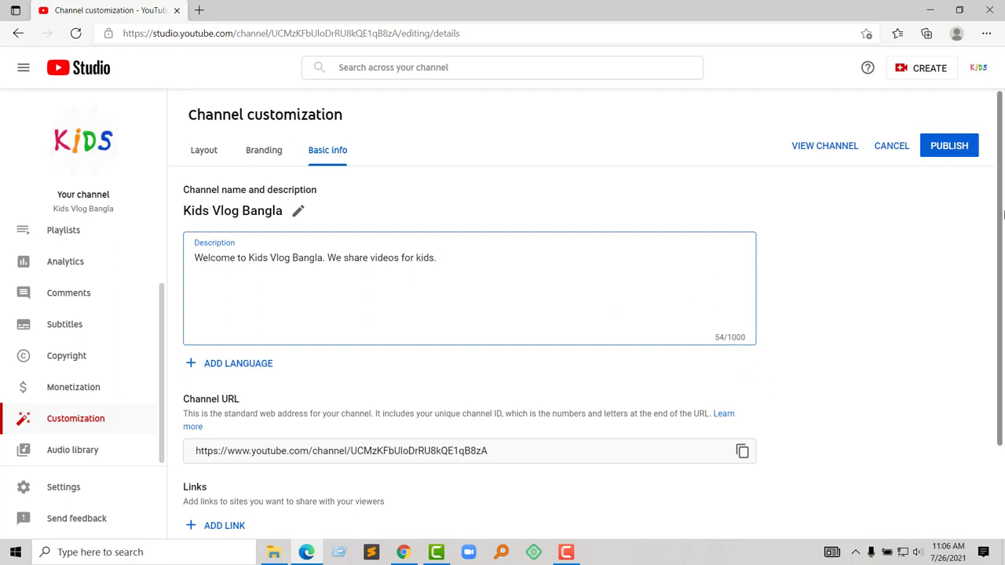
- Examine the original-language choices for translating the channel's name and description without adding a translation
scroll(1002, 210, down, 1)
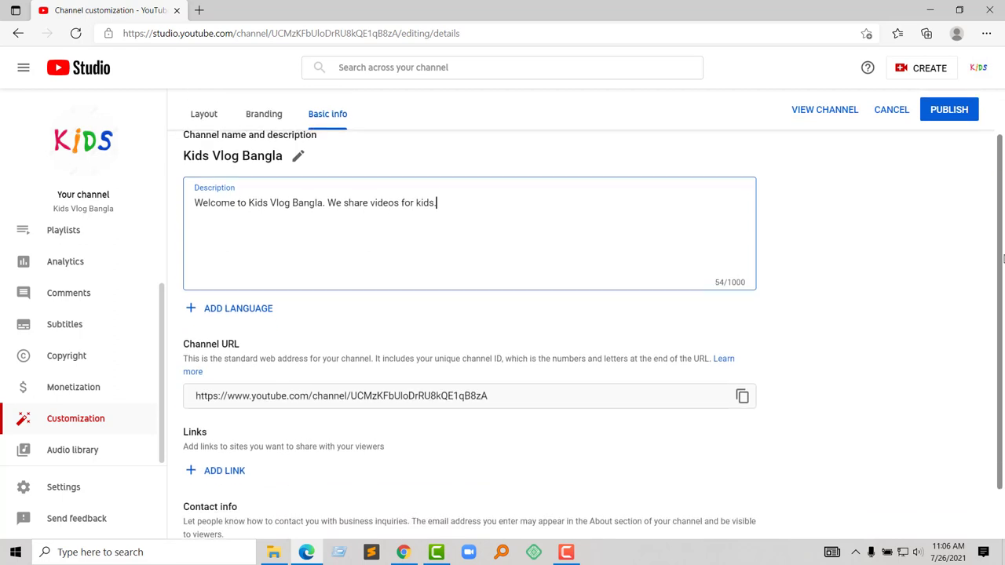
click(249, 314)
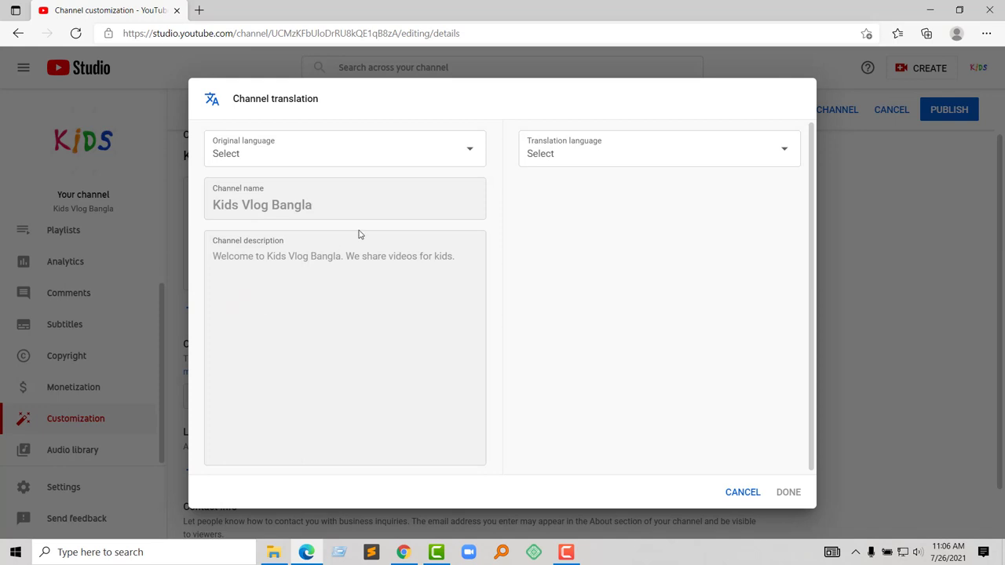
click(441, 147)
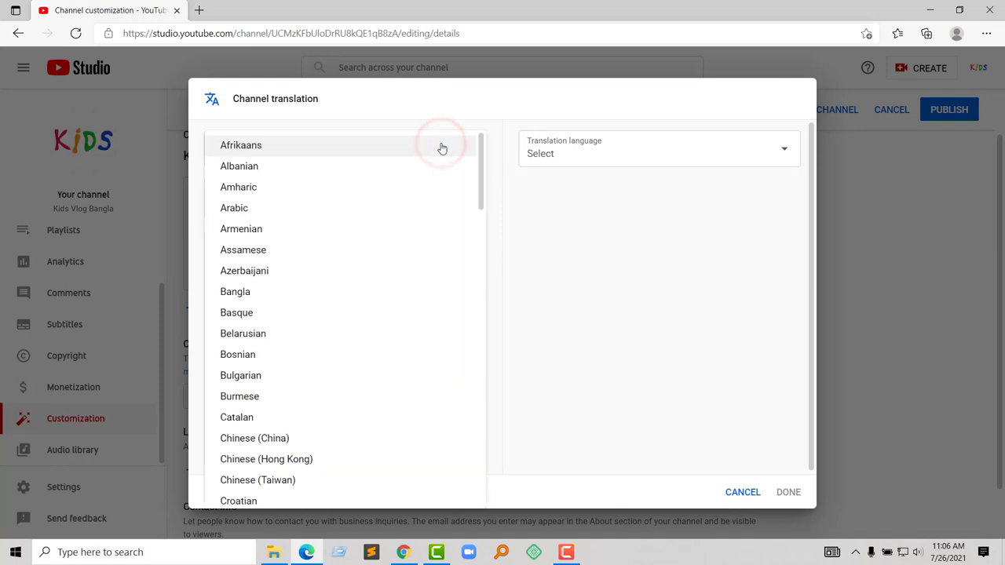
click(744, 496)
click(744, 497)
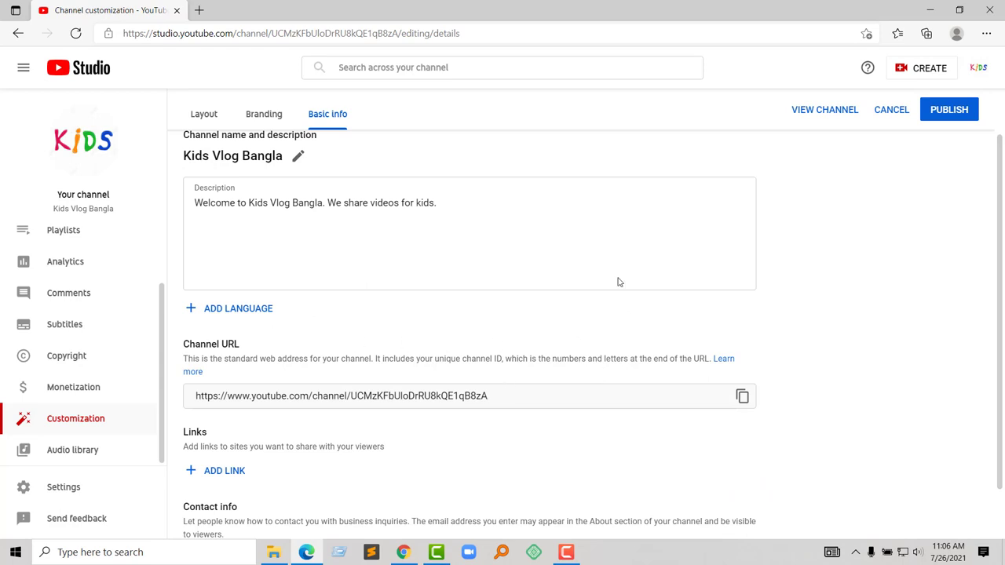
- Check the links on the other YouTube channel's banner in Chrome and return to the links settings in YouTube Studio
scroll(994, 189, down, 1)
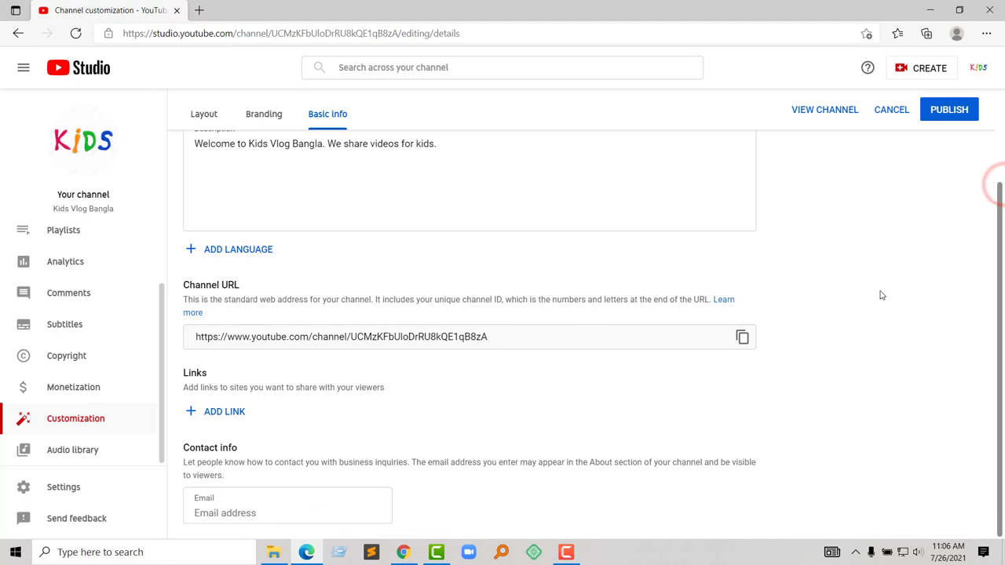
click(403, 551)
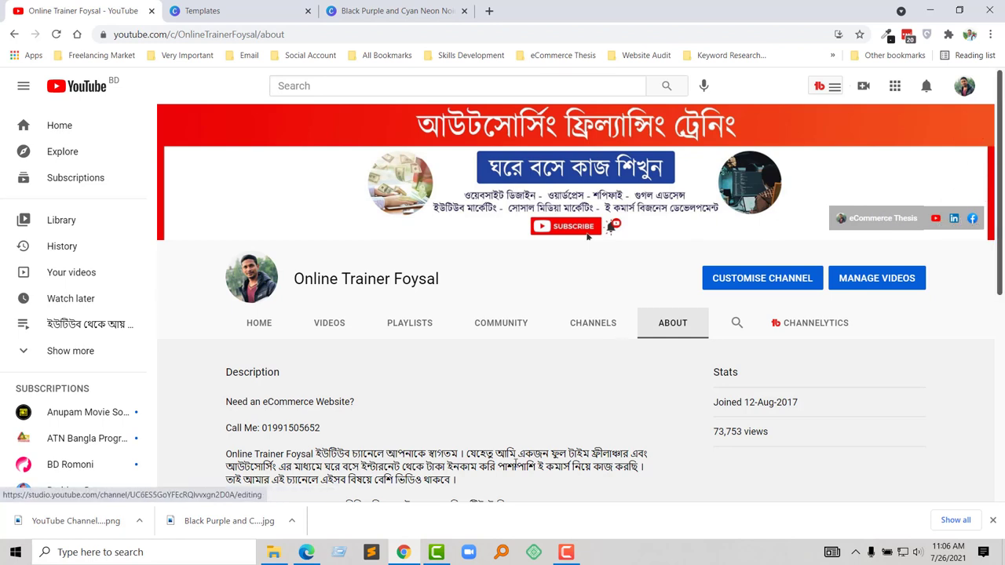
click(306, 551)
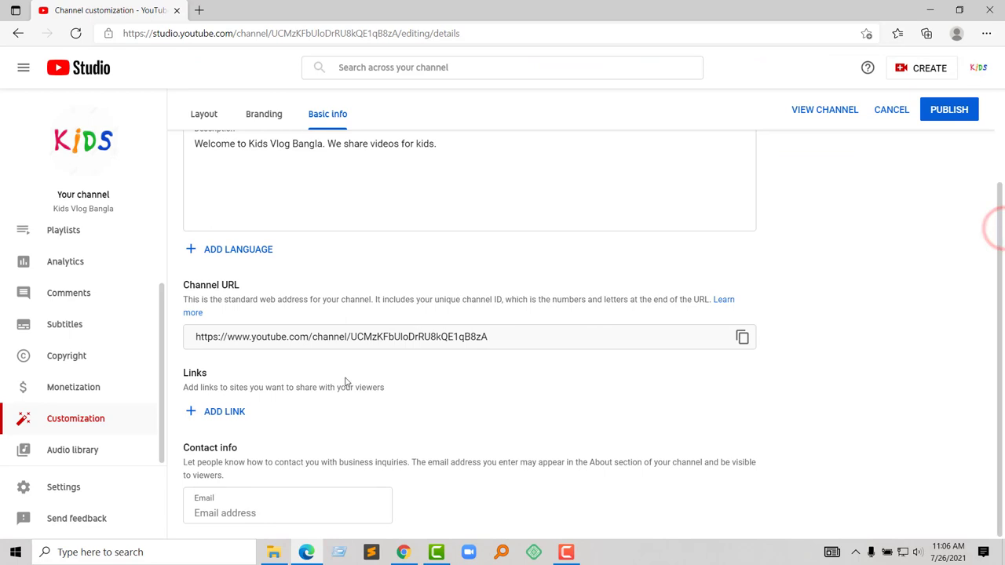
click(225, 414)
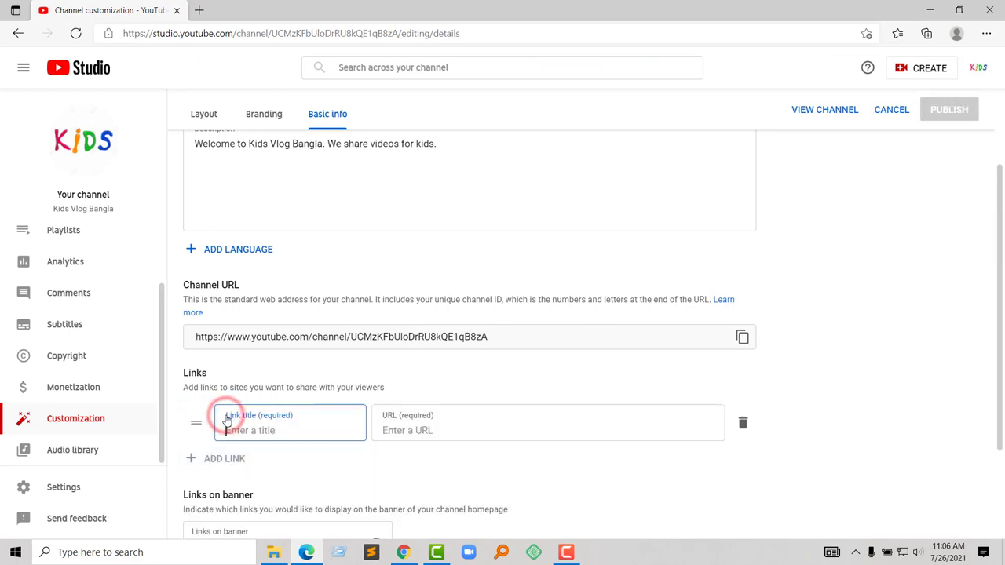
text(F)
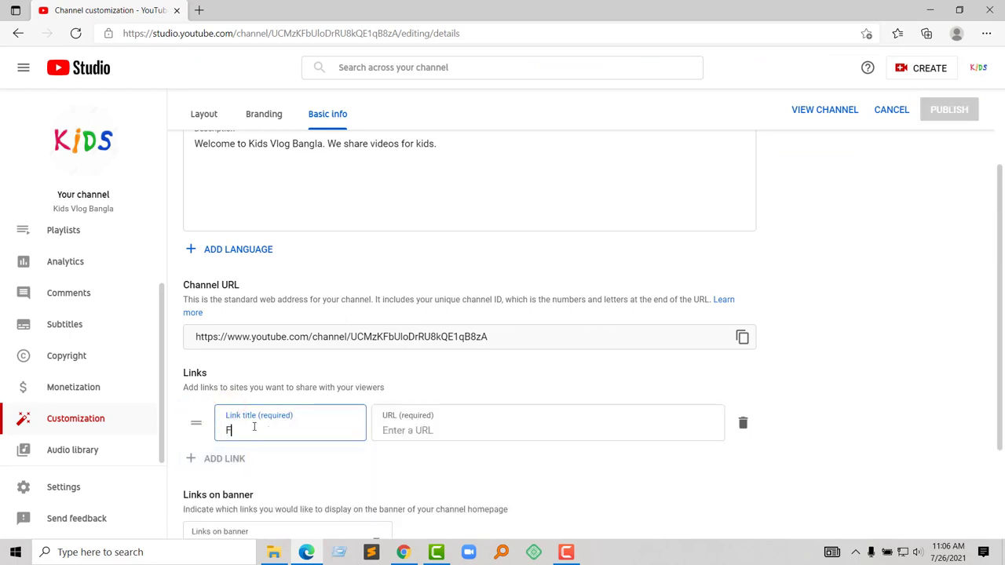
key(BackSpace)
text(F)
click(414, 430)
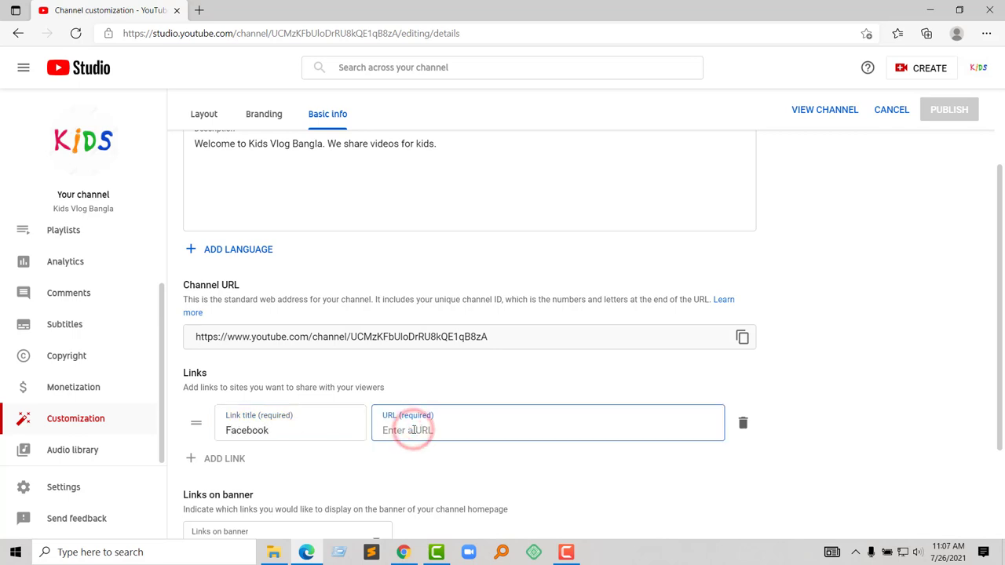
text(#)
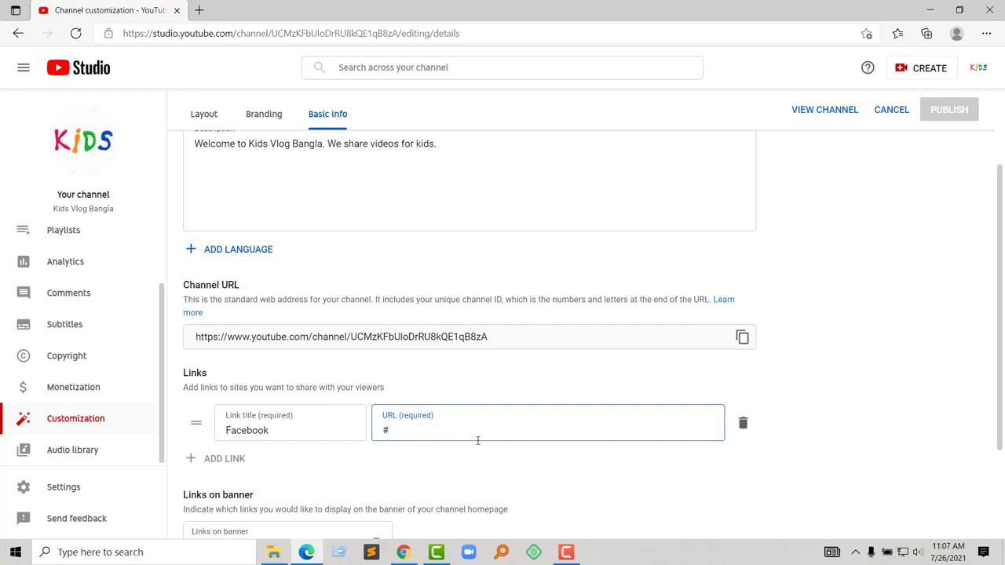
key(BackSpace)
text(www.facebook.com)
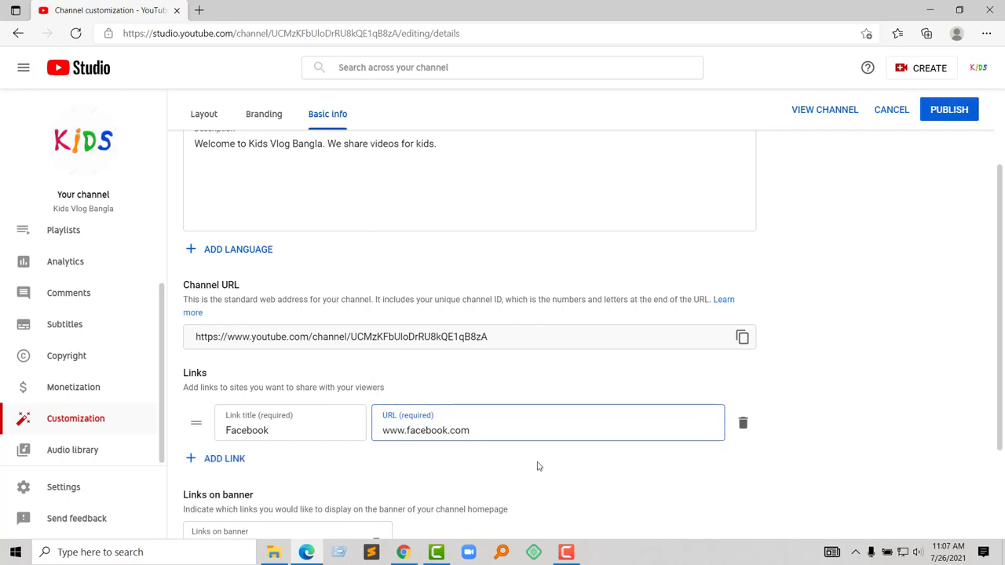
click(226, 460)
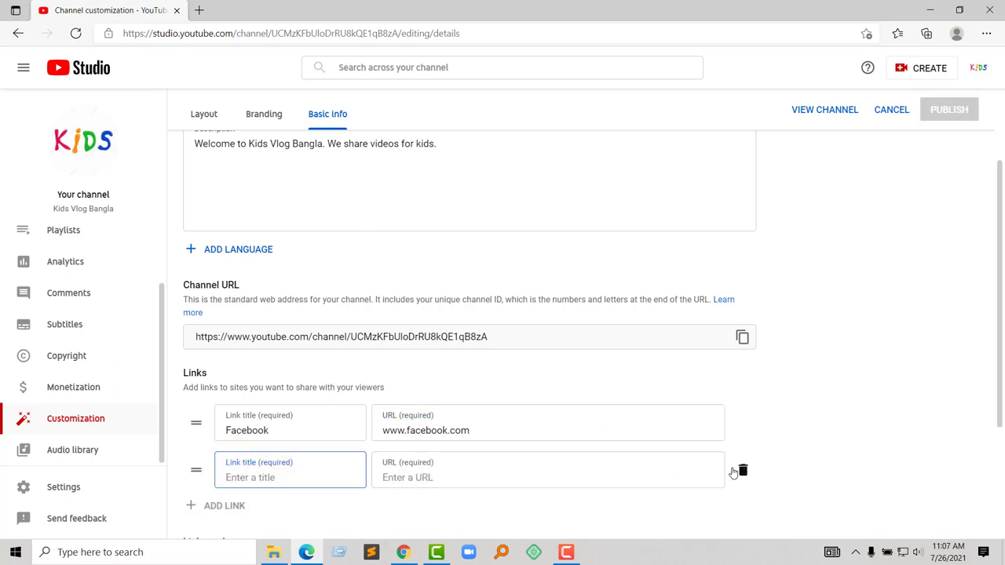
click(741, 469)
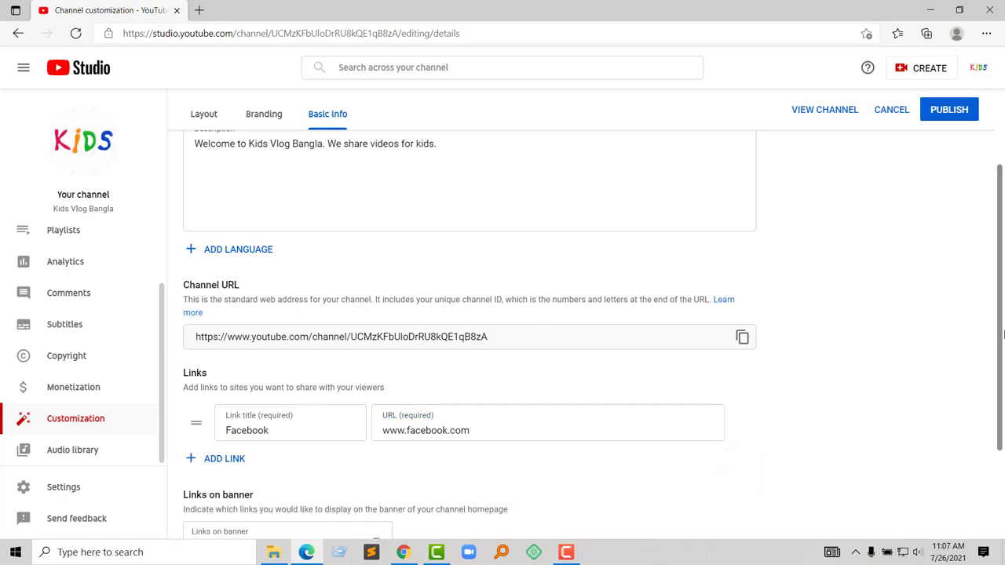
- Check the remaining basic info settings and publish the channel's description and link changes
scroll(254, 517, down, 2)
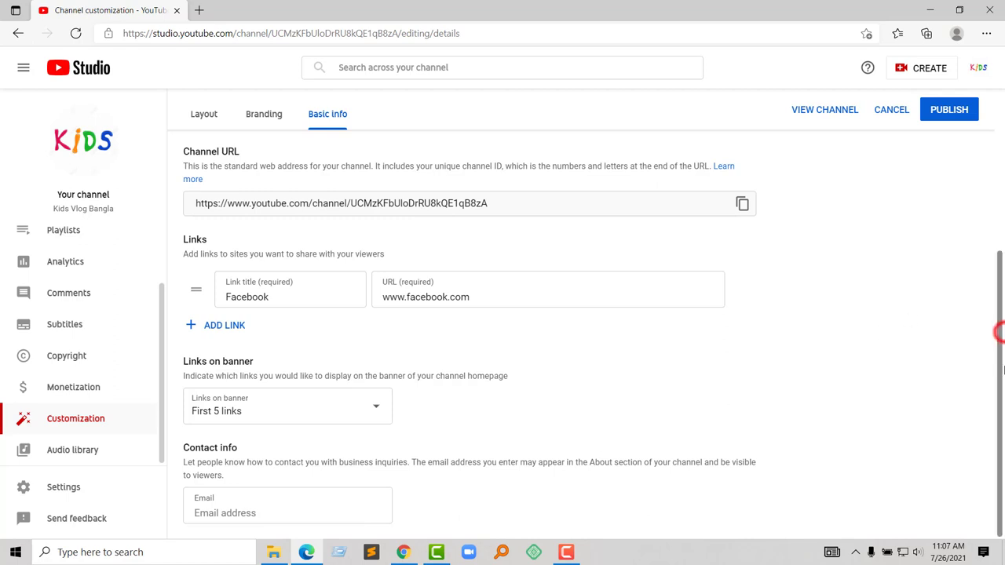
scroll(995, 332, up, 3)
scroll(1003, 142, up, 1)
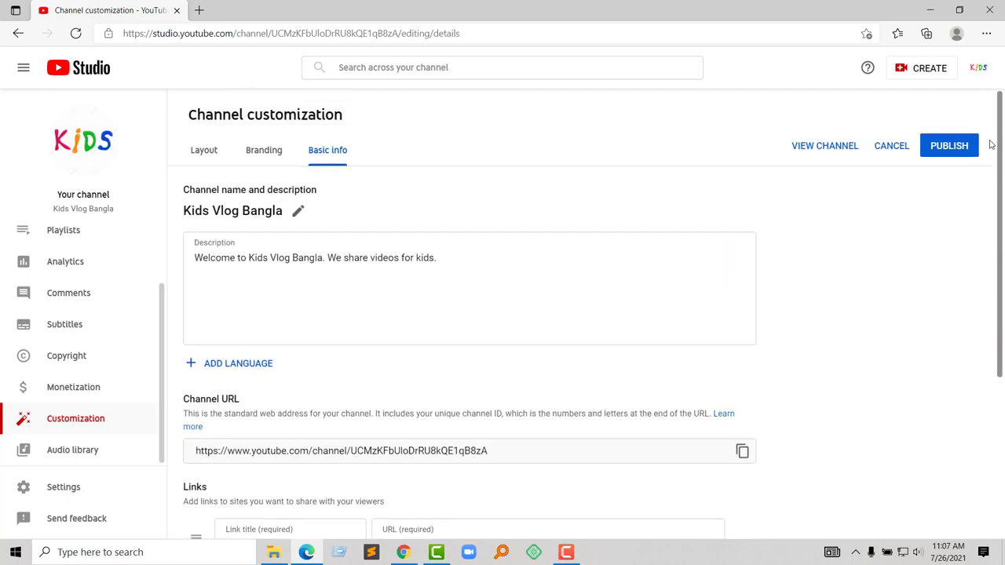
click(946, 146)
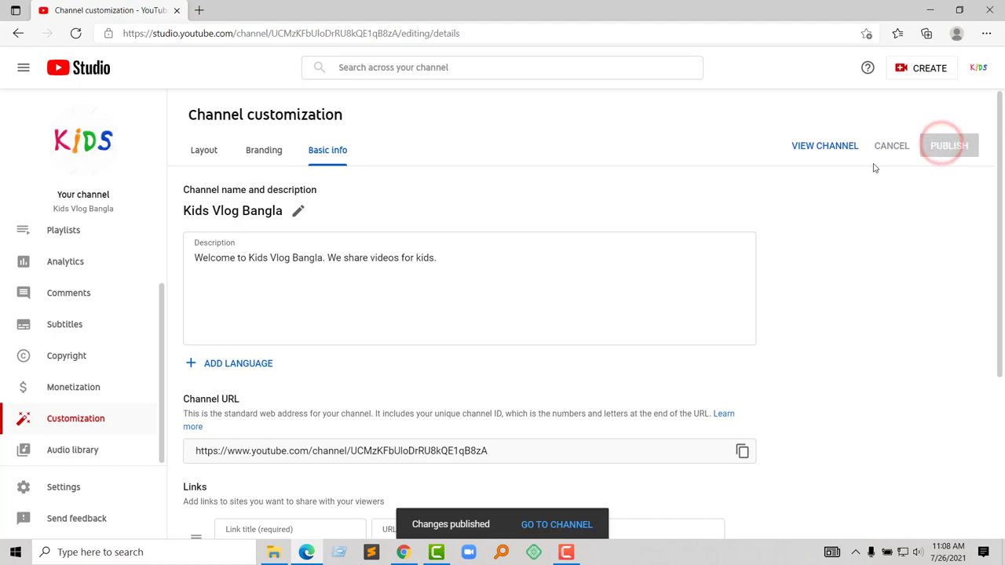
- Open the channel's layout settings, compare them with the paused featured video on the other channel's home page in Chrome, and return to YouTube Studio
click(202, 157)
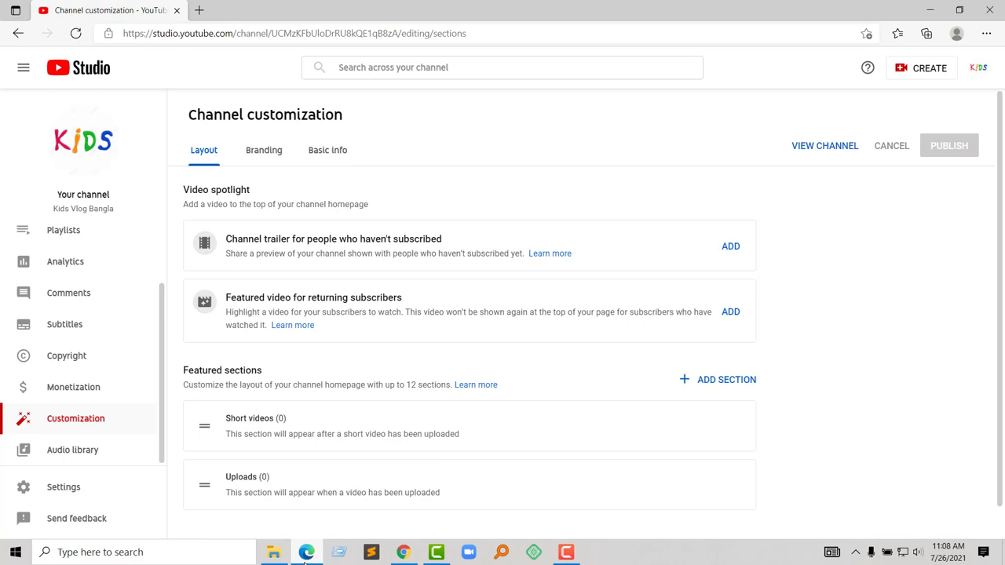
click(406, 552)
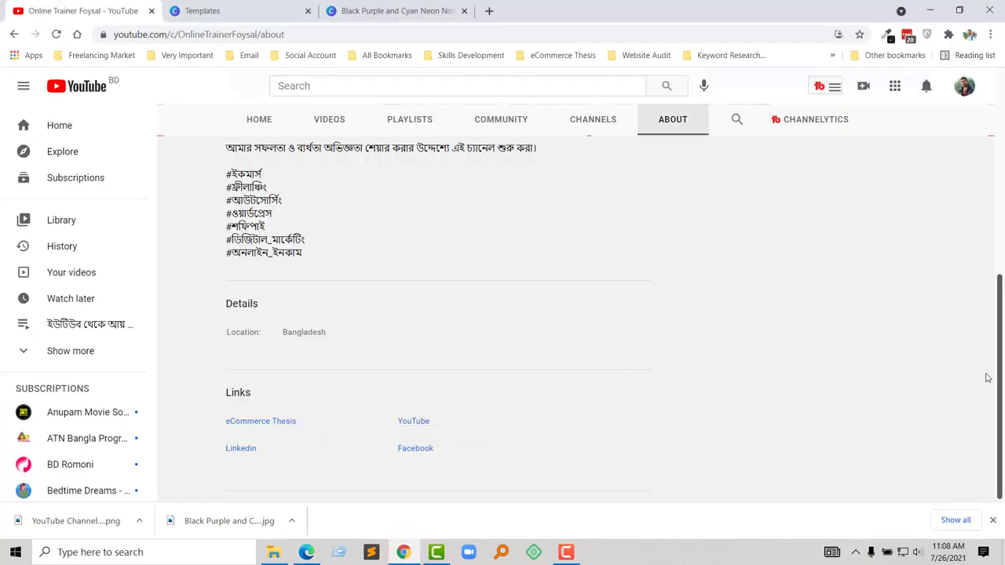
drag(1001, 378, 1003, 206)
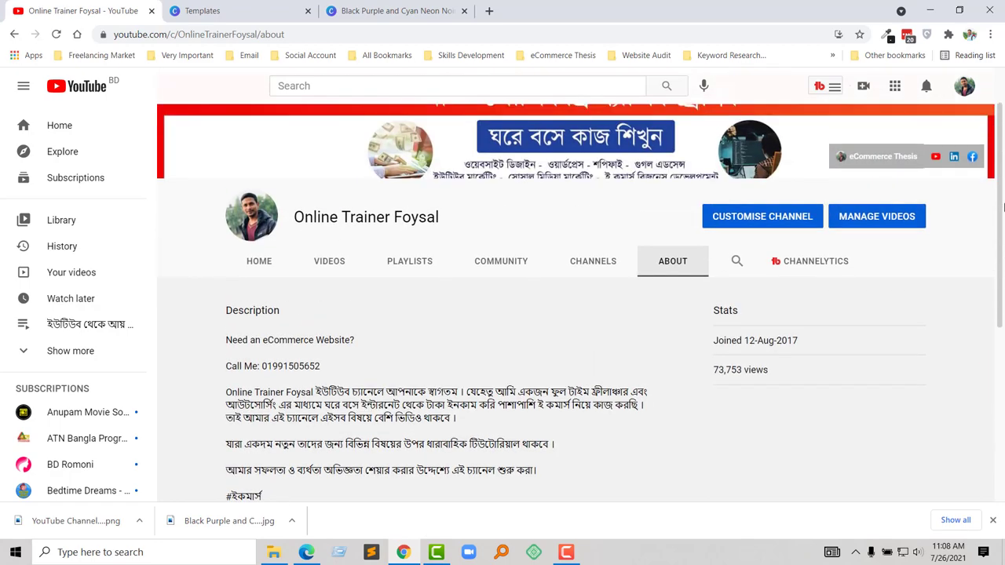
click(266, 269)
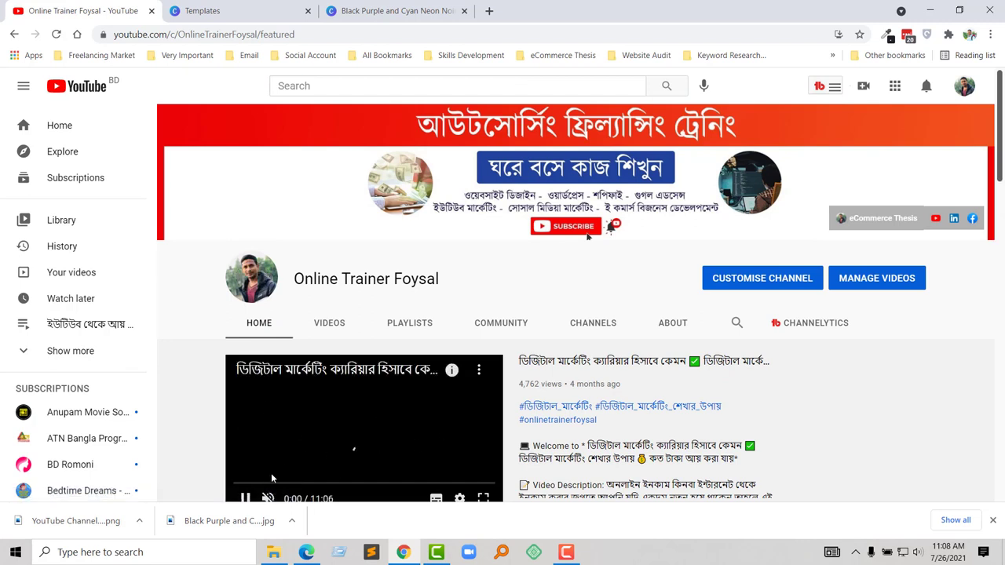
click(246, 500)
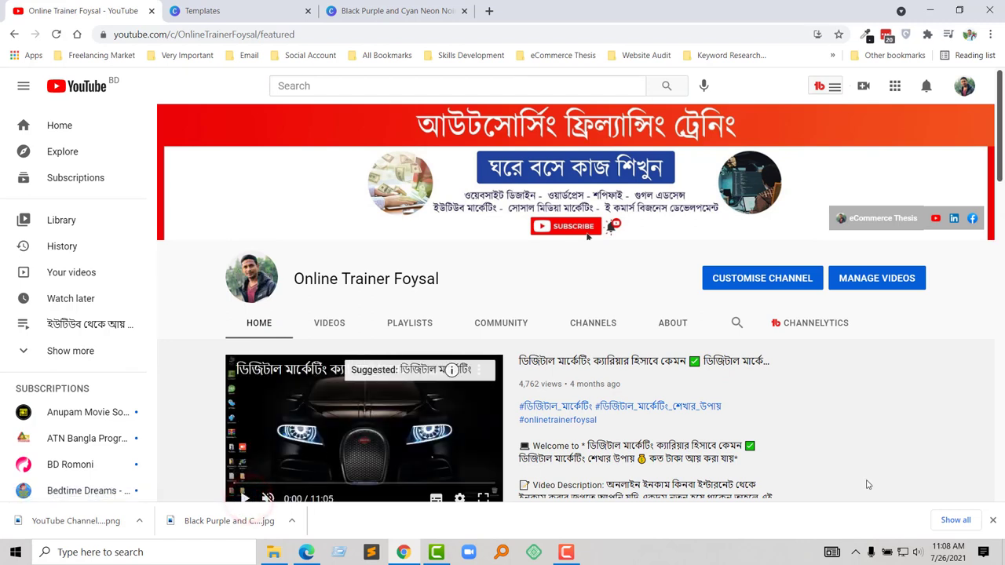
click(992, 519)
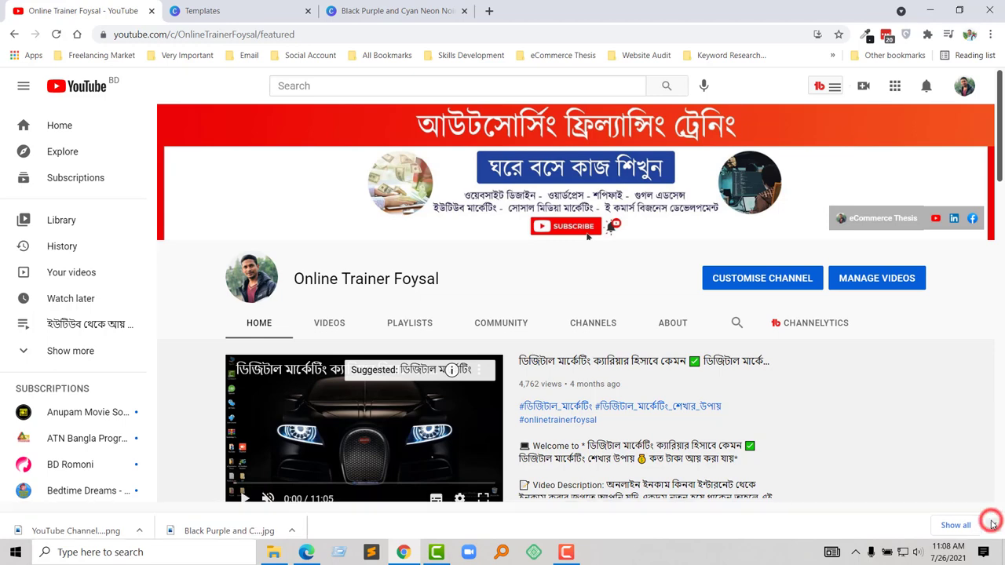
scroll(999, 168, down, 1)
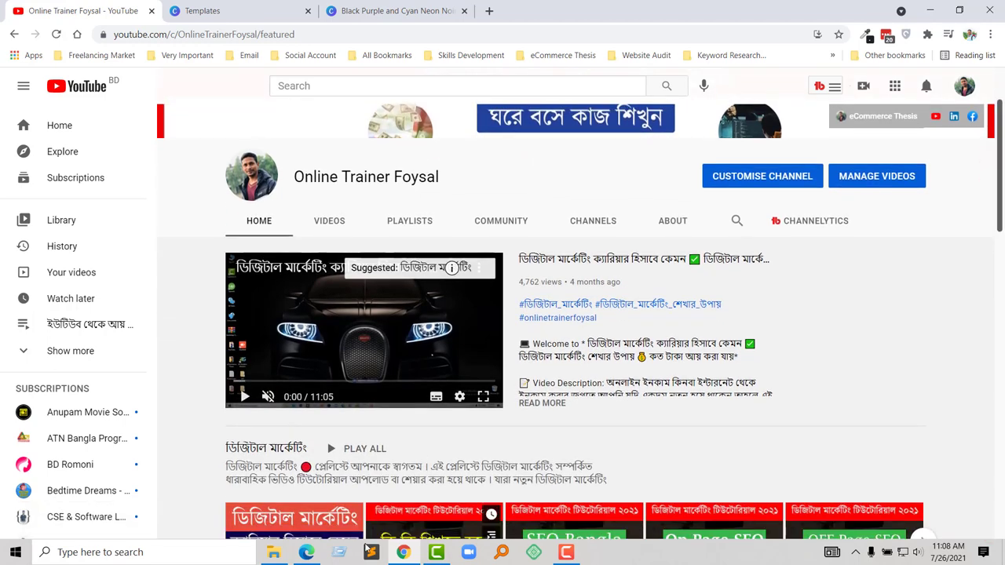
click(307, 554)
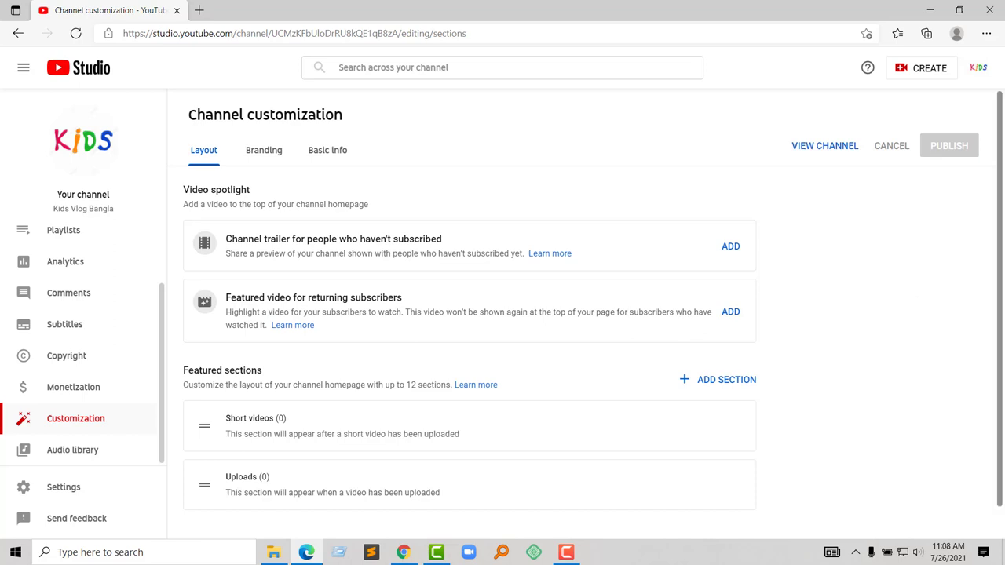
- Examine the video and playlist sections on the other channel's home page in Chrome and return to the featured sections in YouTube Studio
scroll(1002, 266, down, 1)
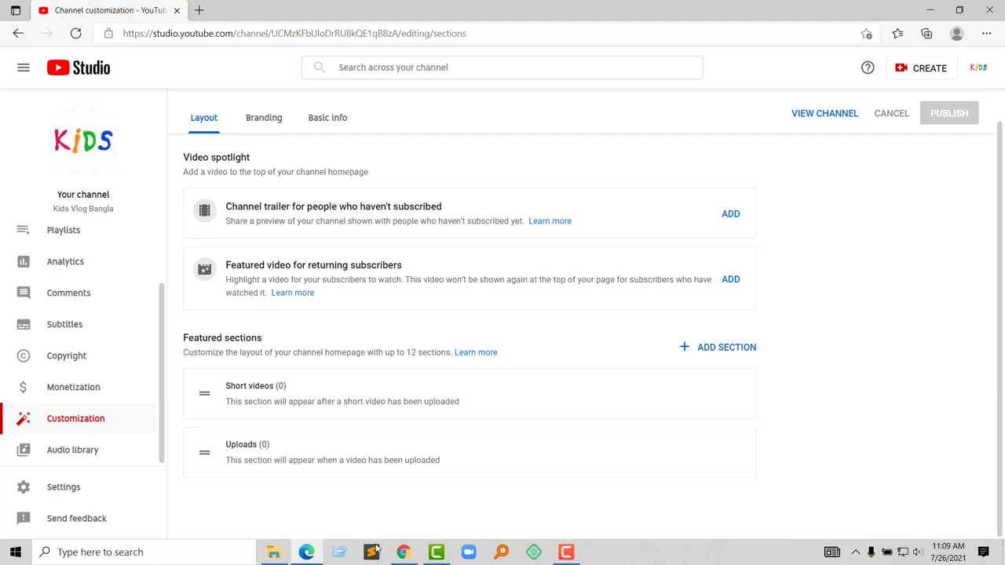
click(403, 552)
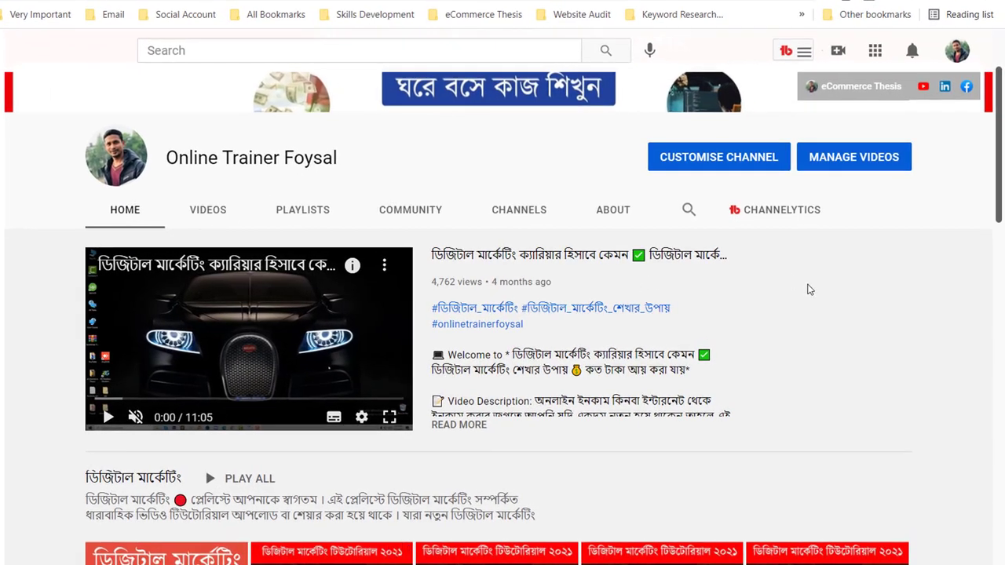
drag(1001, 185, 1001, 272)
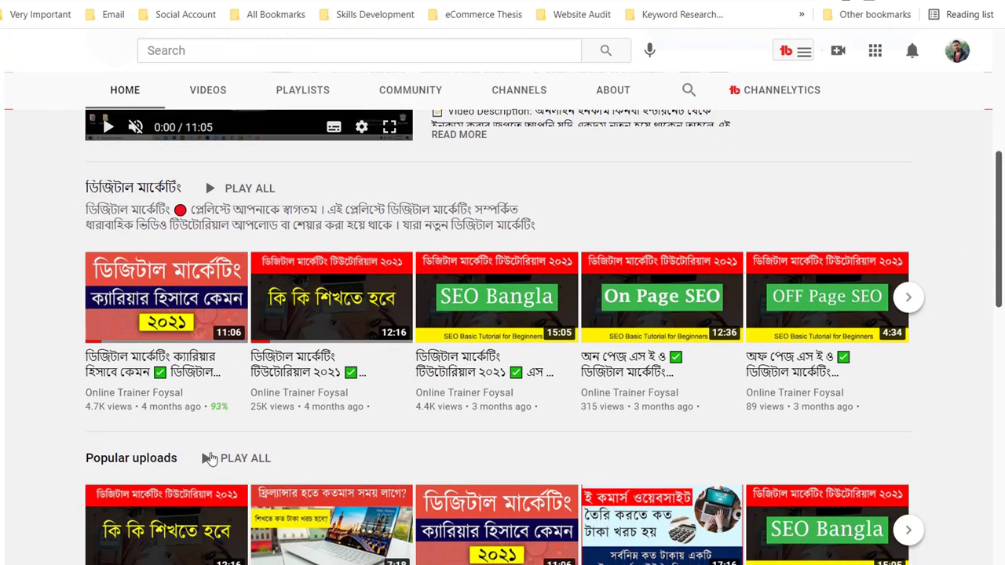
scroll(1000, 201, down, 5)
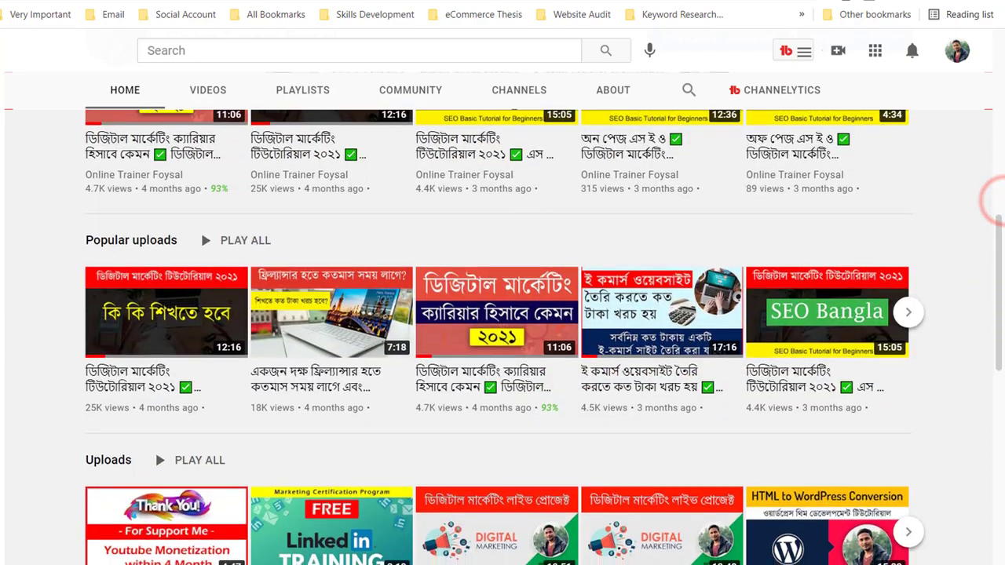
scroll(1000, 314, down, 7)
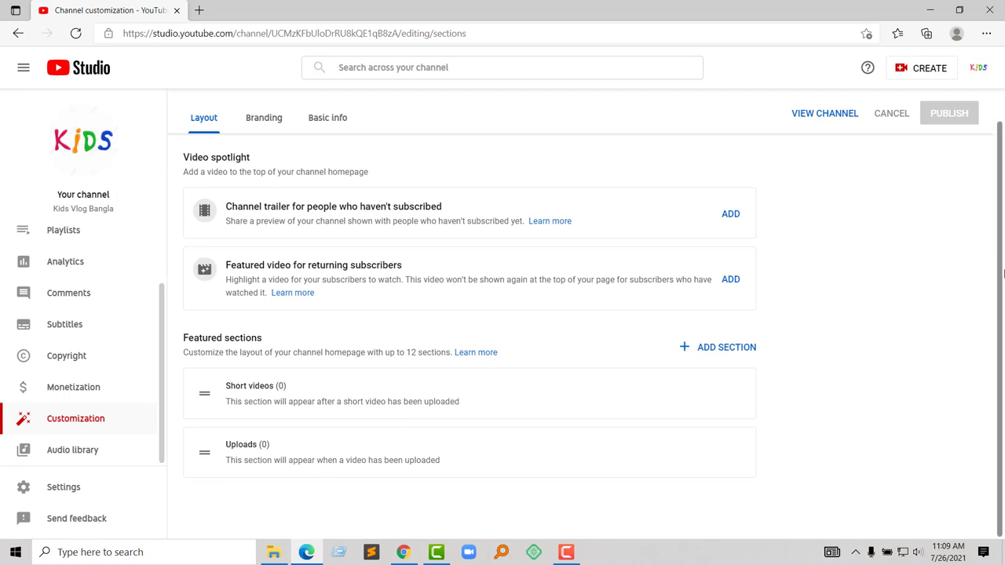
click(1001, 270)
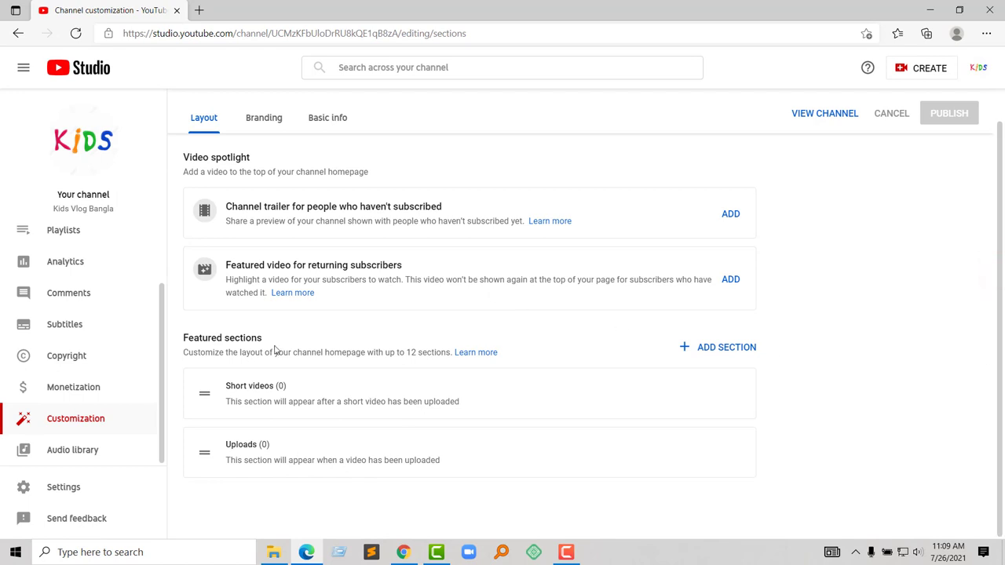
- Set the country of residence to Bangladesh in the channel settings
click(73, 488)
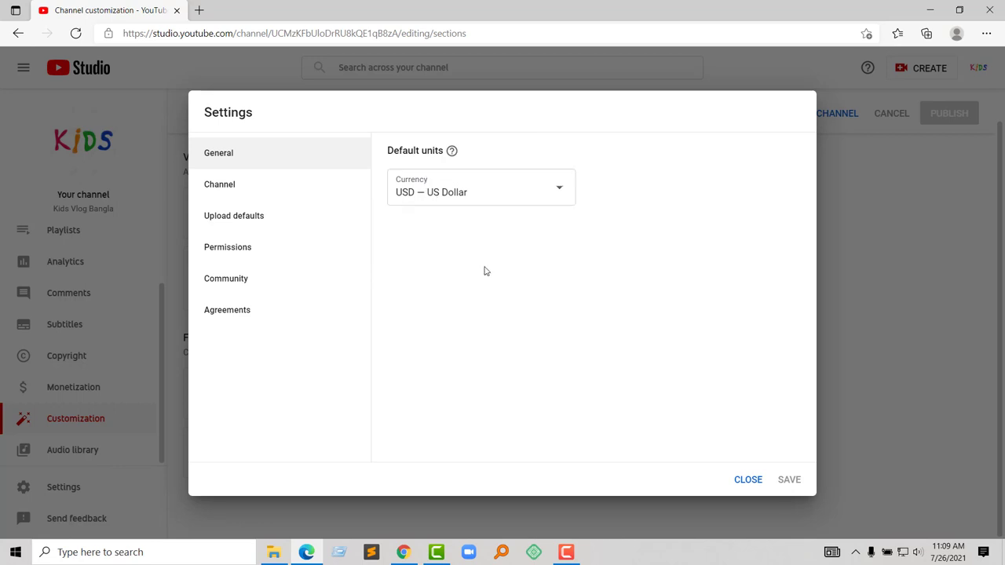
click(276, 182)
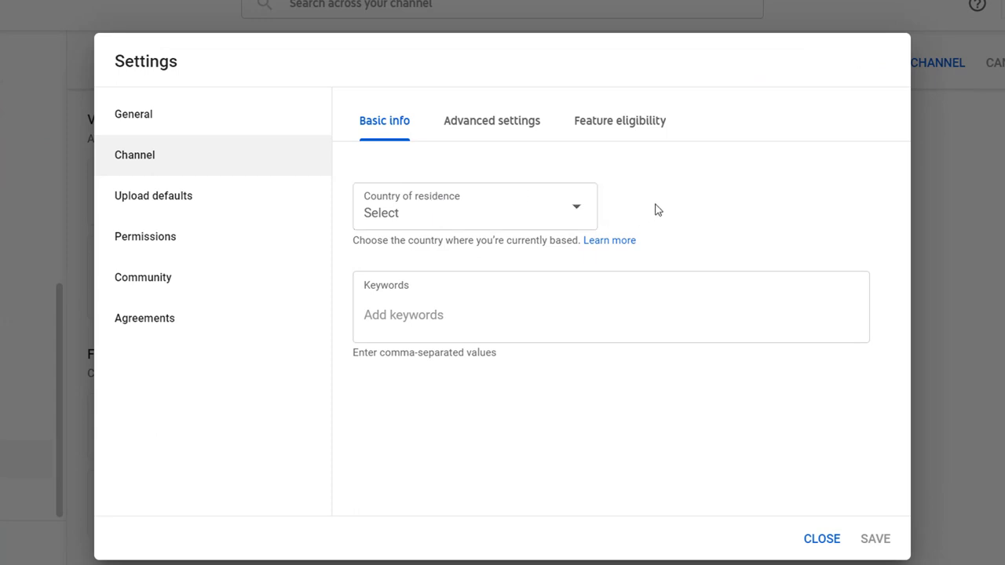
click(585, 218)
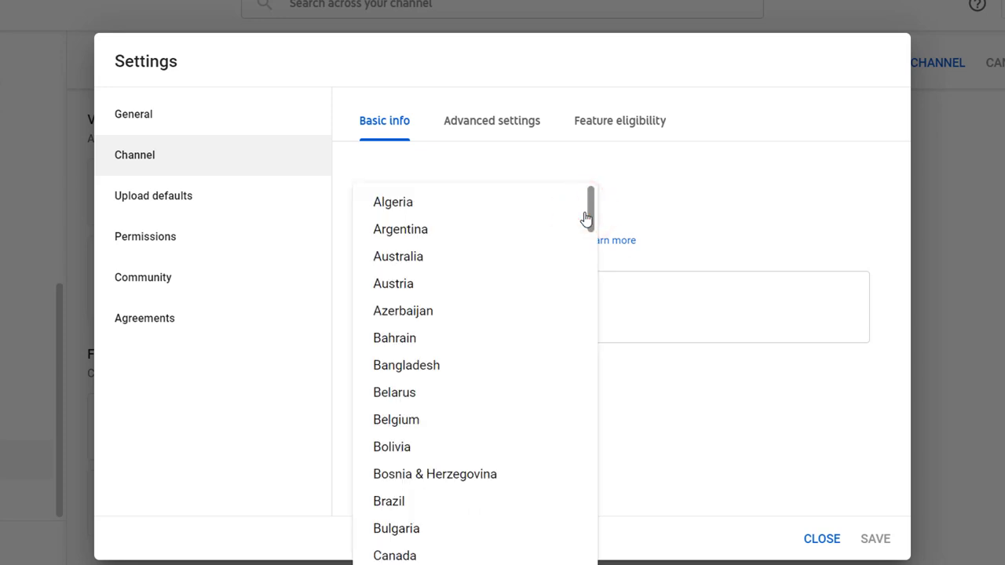
click(419, 367)
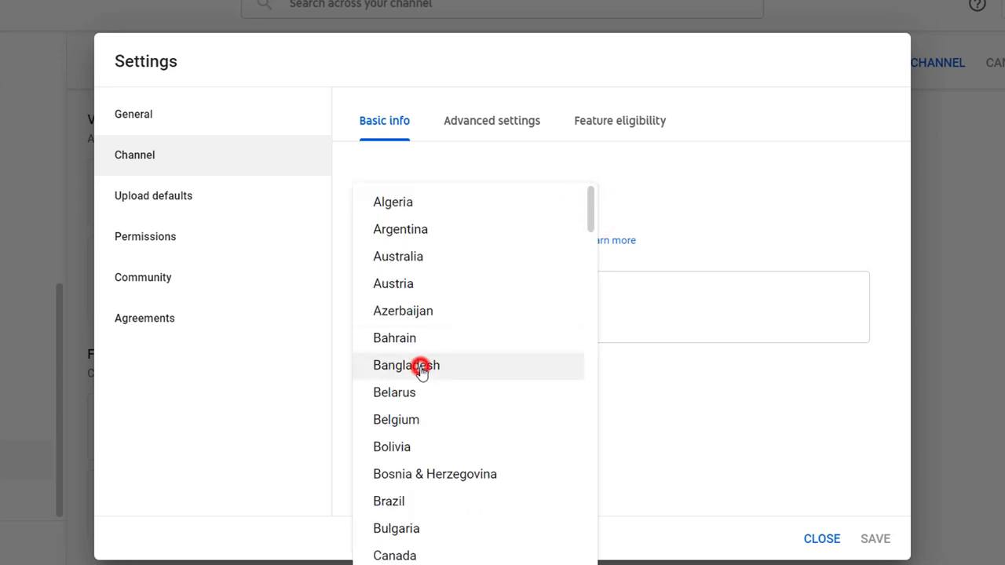
click(662, 200)
- Enter "Kids" as the channel keyword text and select it
click(466, 323)
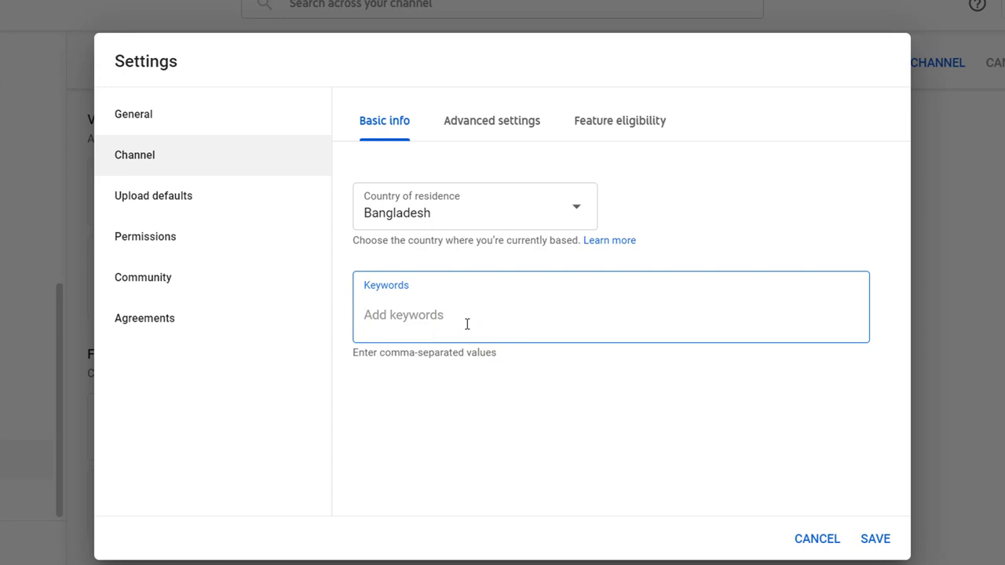
text(Kids)
key(ctrl+a)
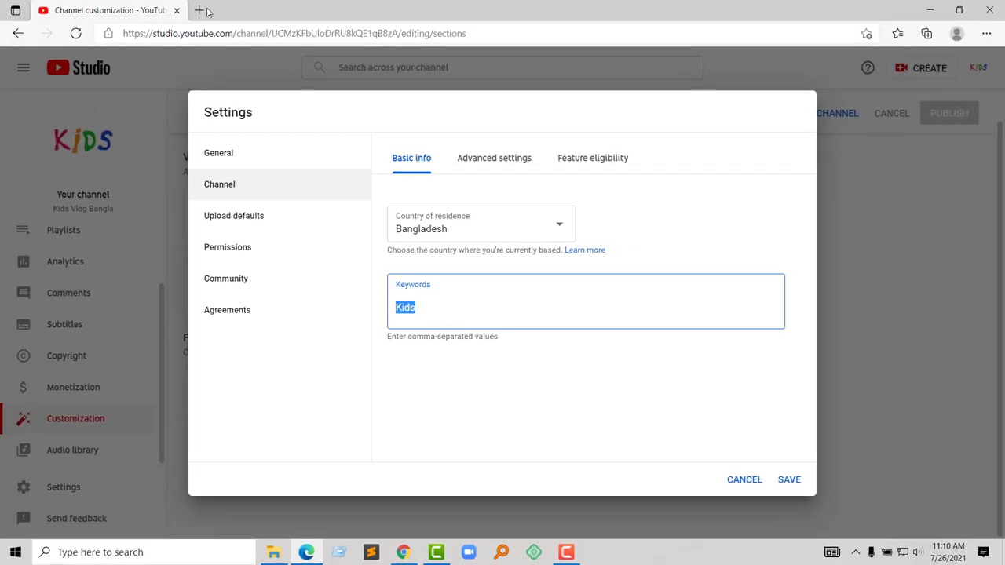
- Search Google for "Kids" in Chrome, examine the related searches and keyword ideas, and return to the channel settings in YouTube Studio
click(200, 10)
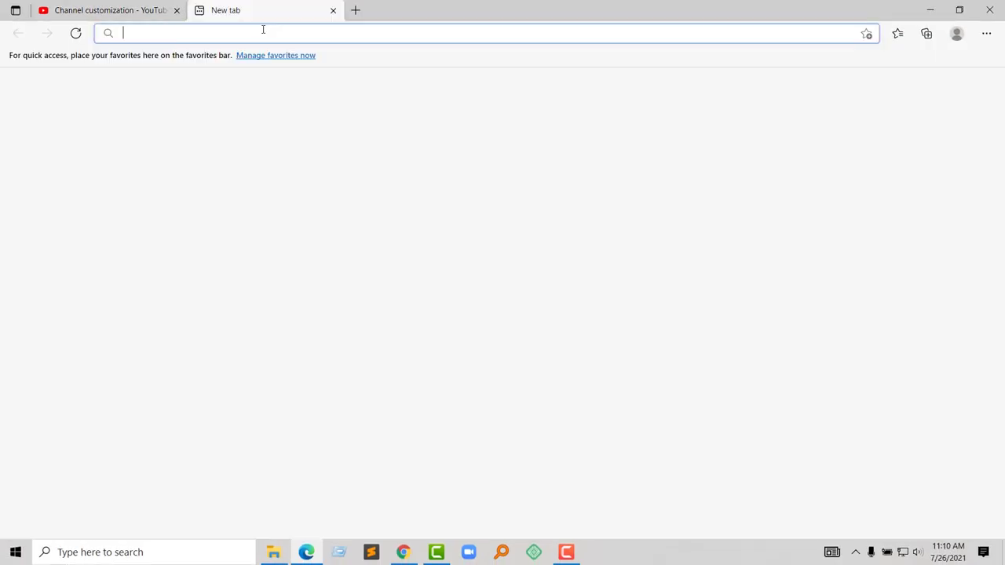
click(402, 550)
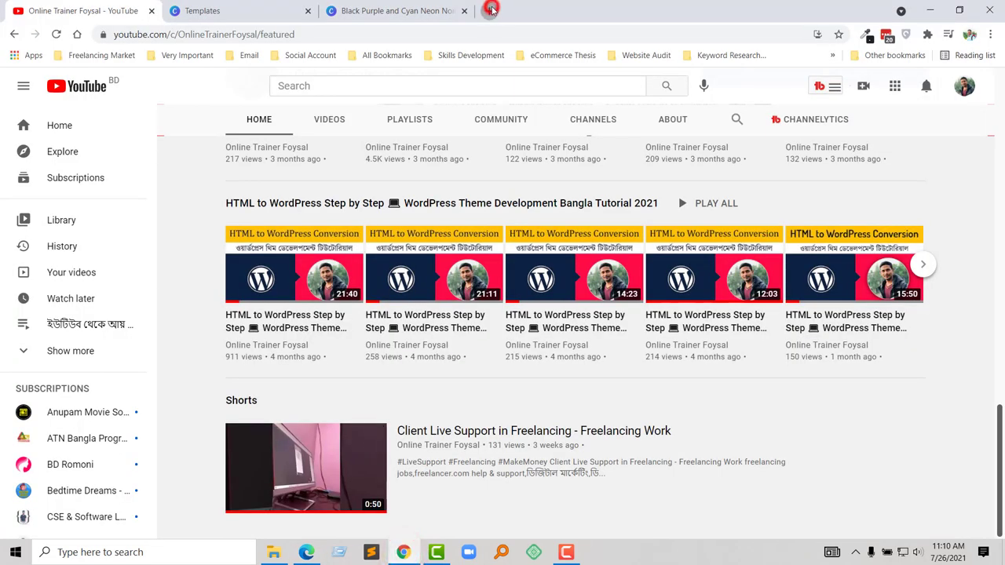
click(490, 10)
text(Kids)
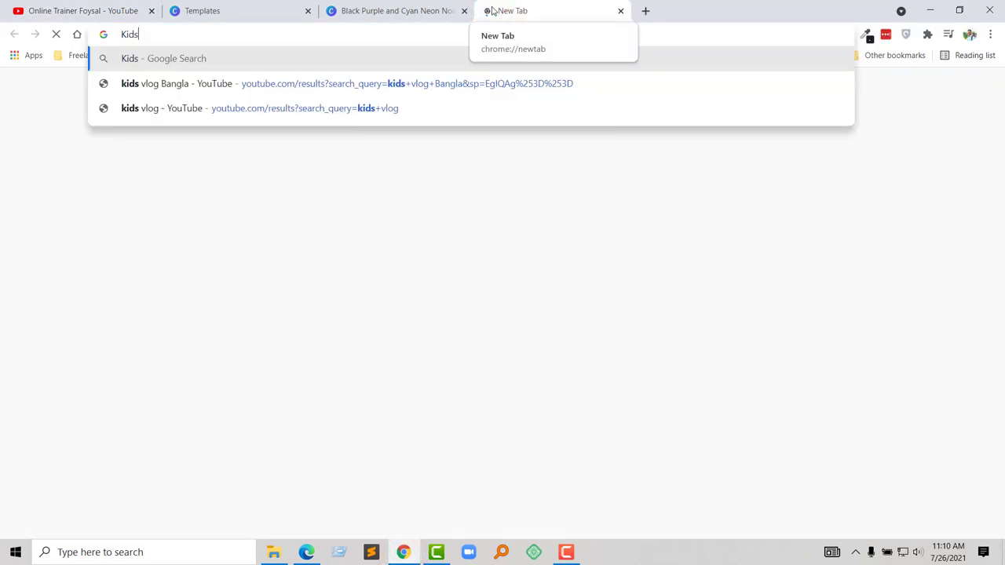
key(Return)
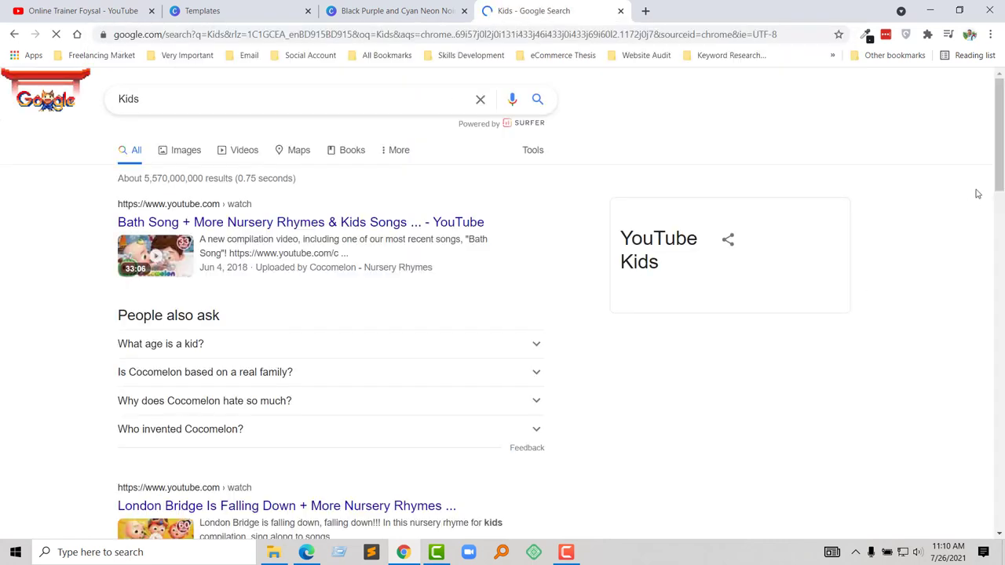
drag(999, 148, 998, 227)
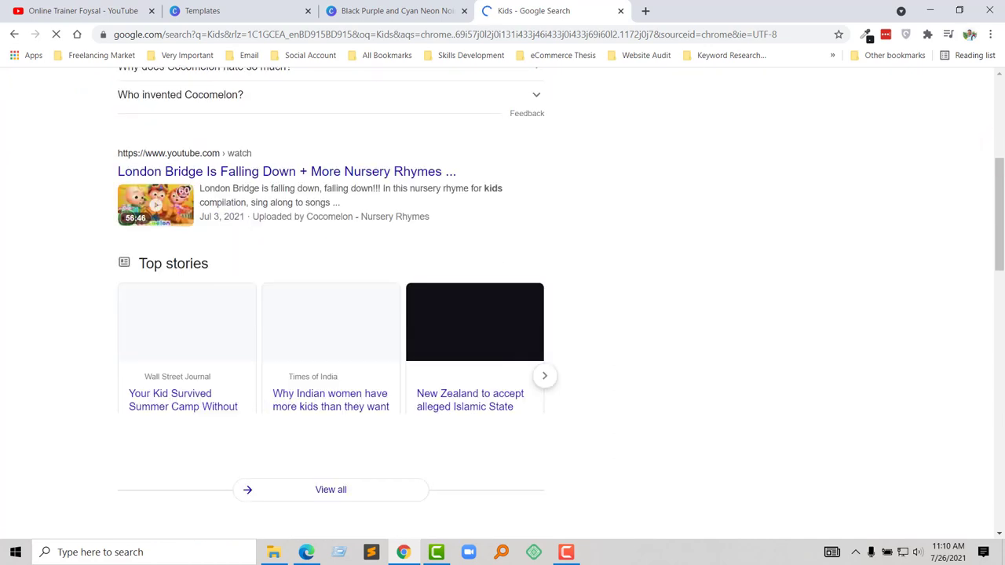
scroll(102, 318, down, 10)
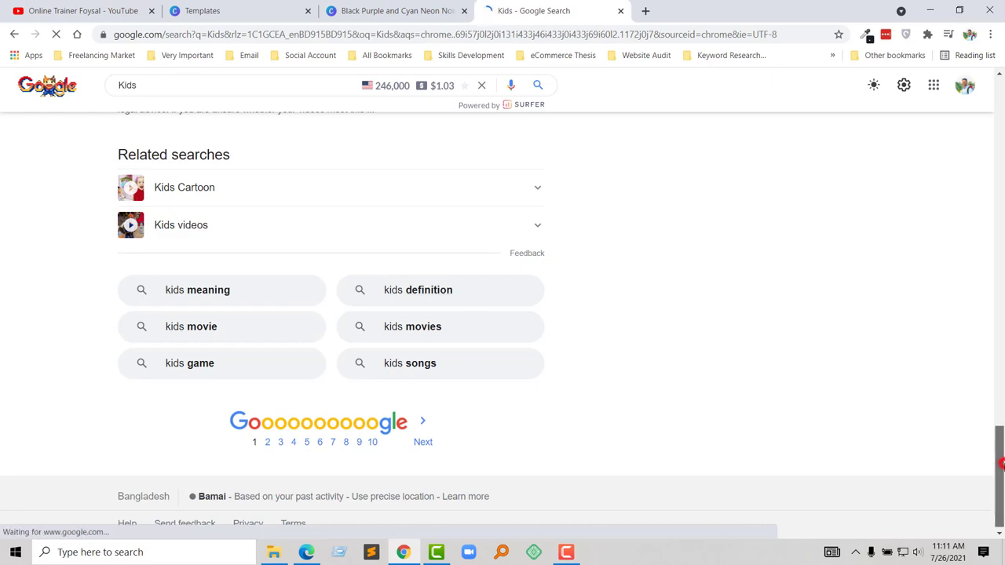
drag(1000, 471, 1002, 106)
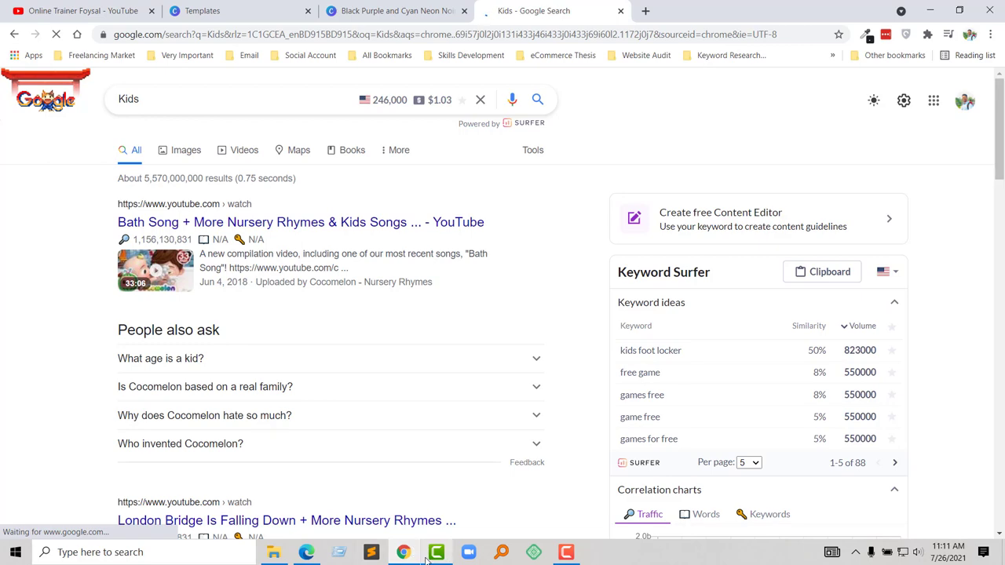
click(306, 552)
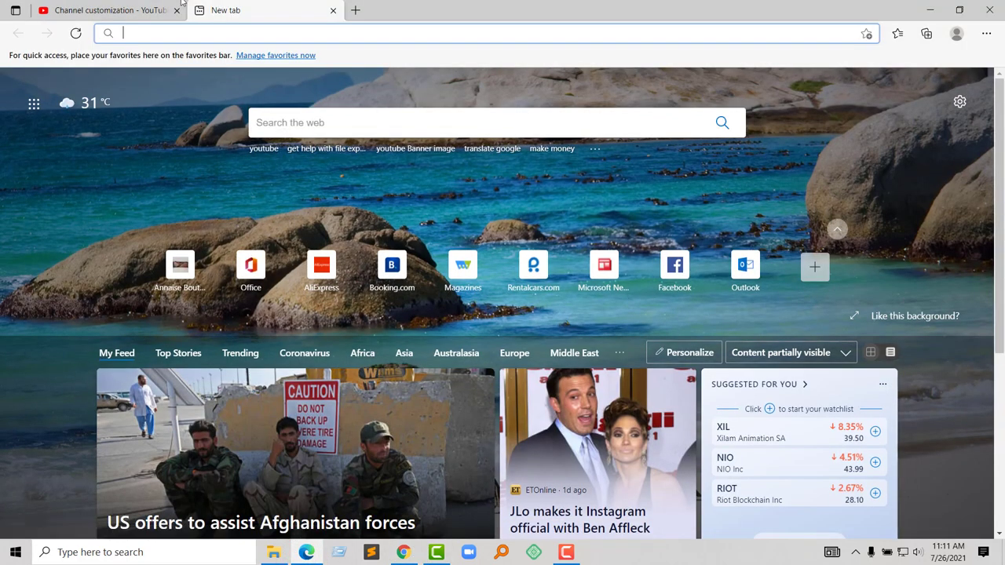
click(157, 10)
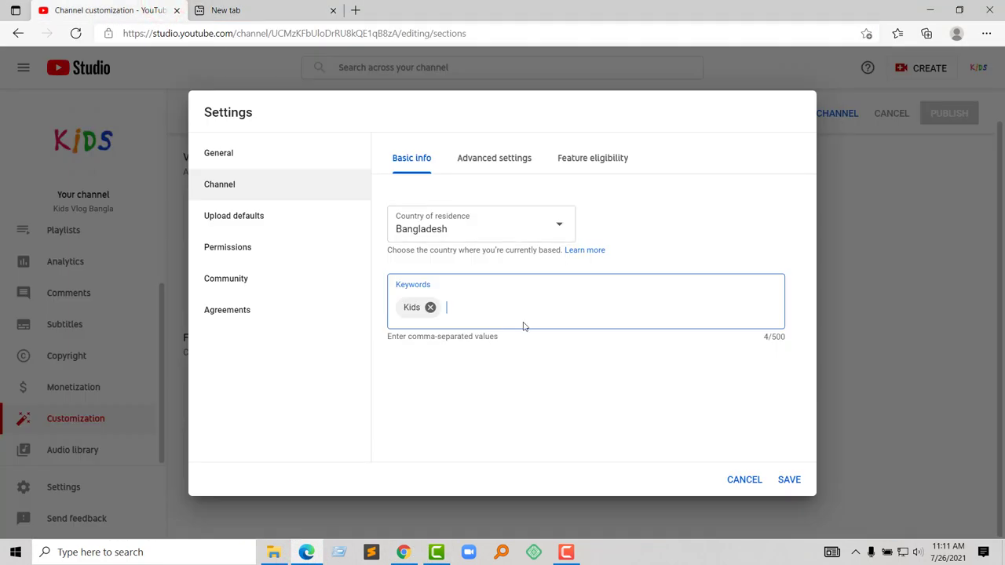
- Add the channel keywords "Kids Video" and "Kids Game" and save the settings
text(Kids,)
key(BackSpace)
text(Vi)
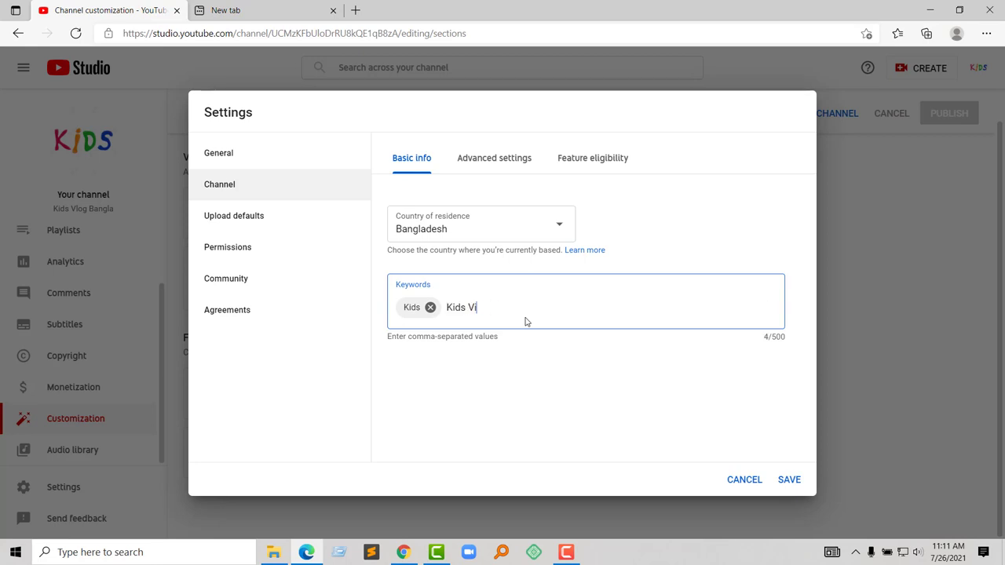
text(deo,)
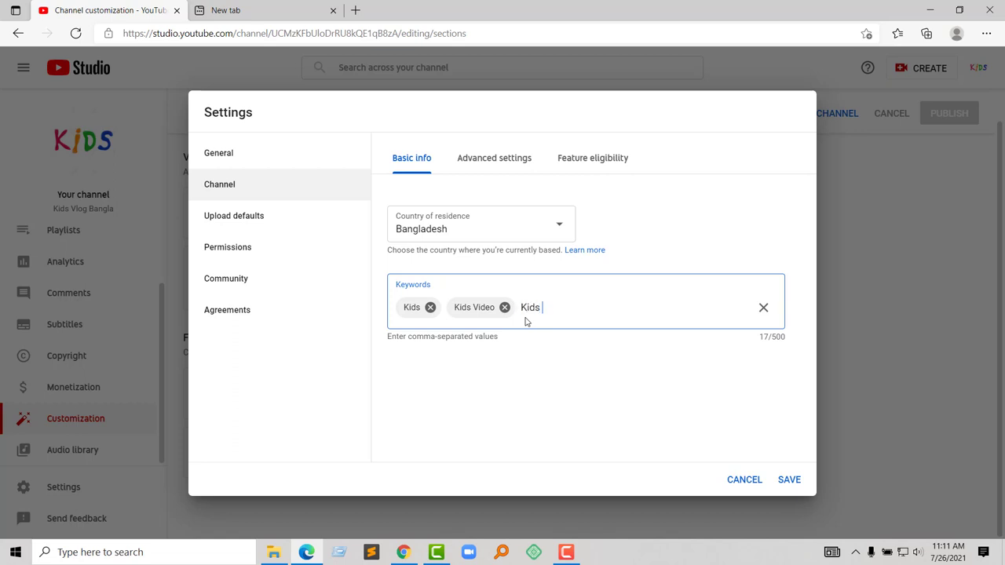
text(Kids Game,)
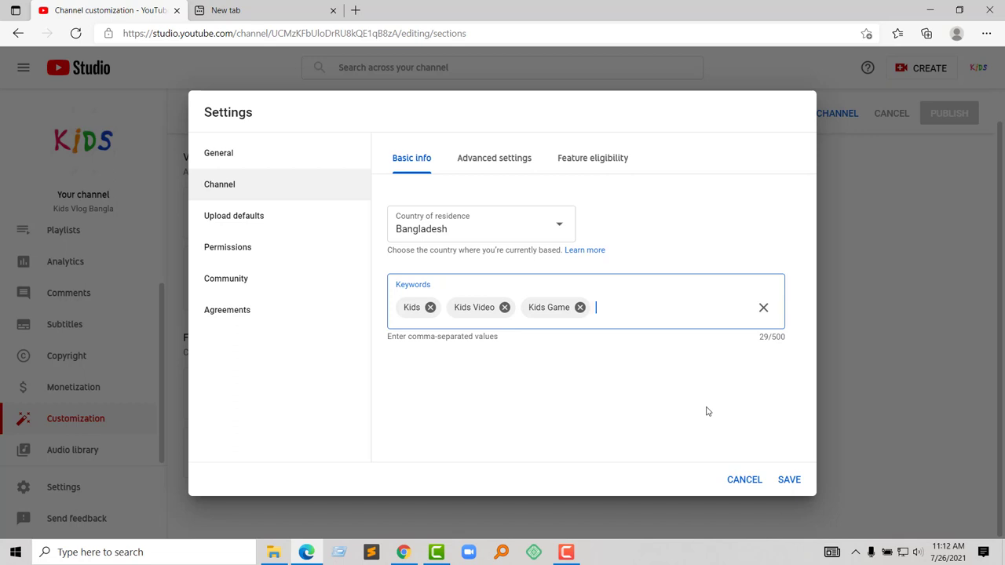
click(781, 478)
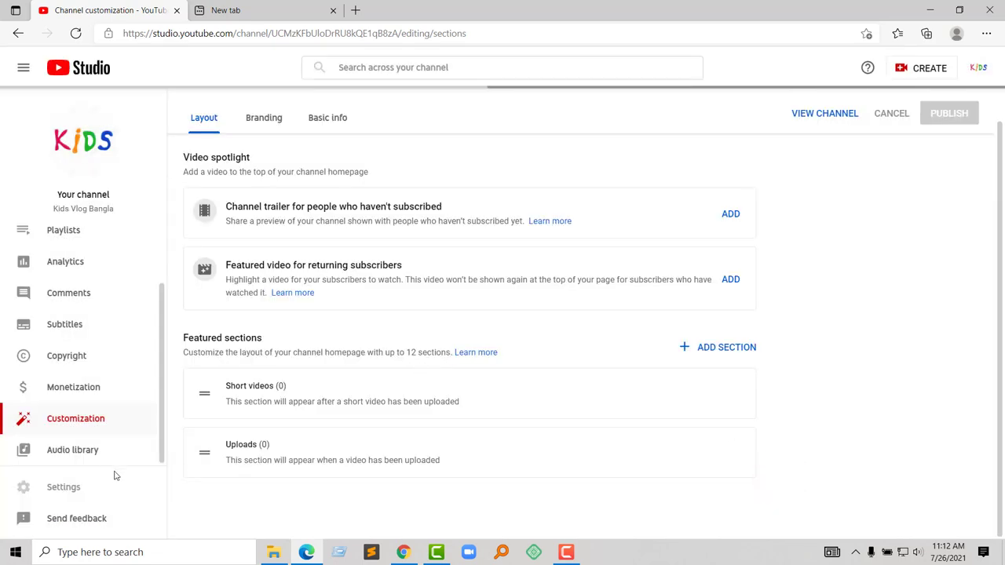
- Set the channel as made for kids in the advanced channel settings and review the feature eligibility
click(86, 494)
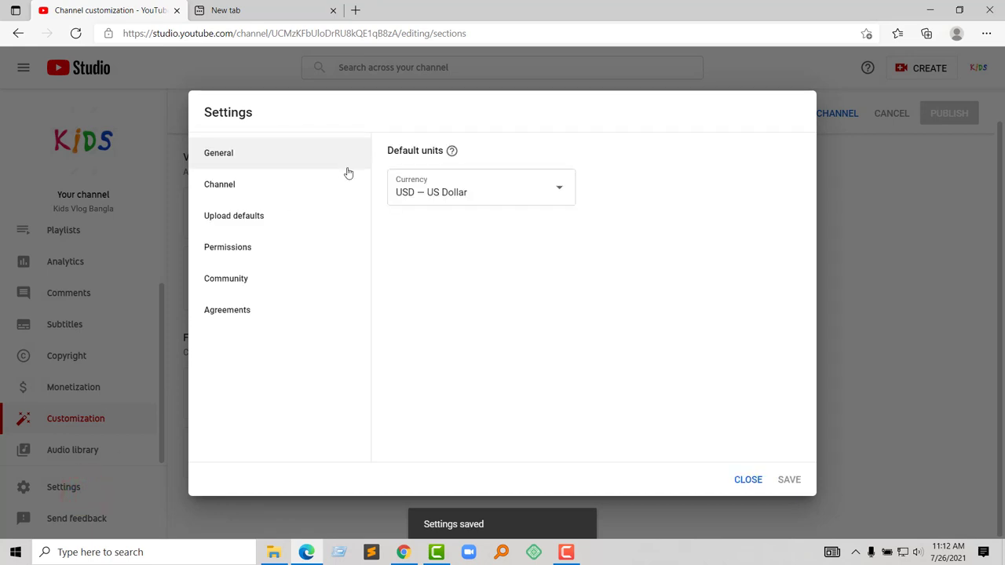
click(306, 195)
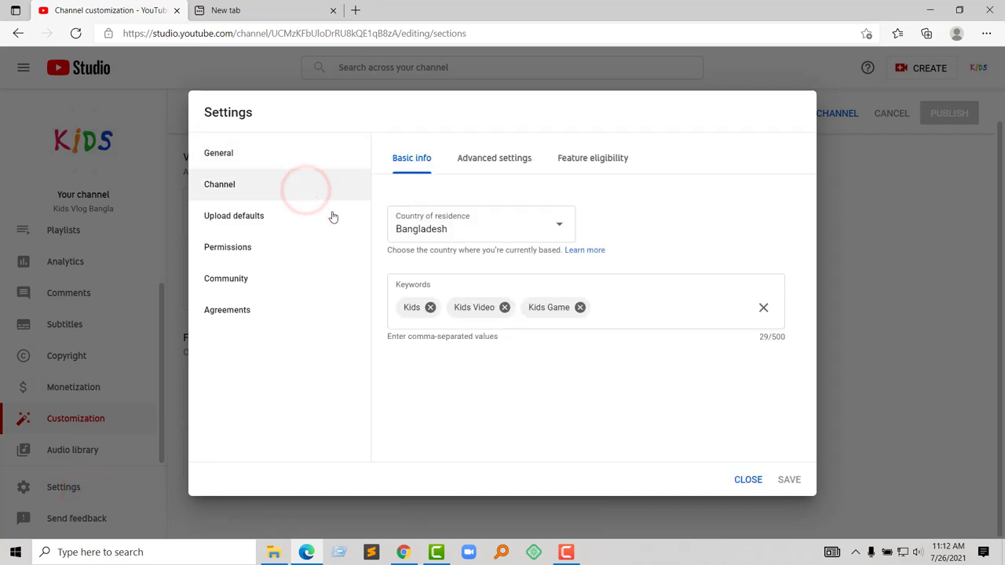
click(480, 163)
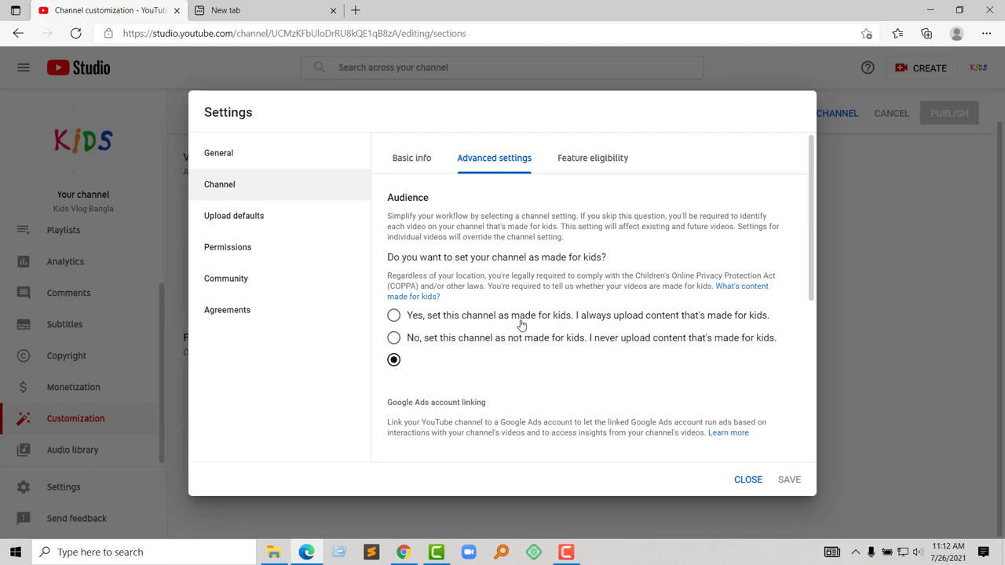
click(394, 316)
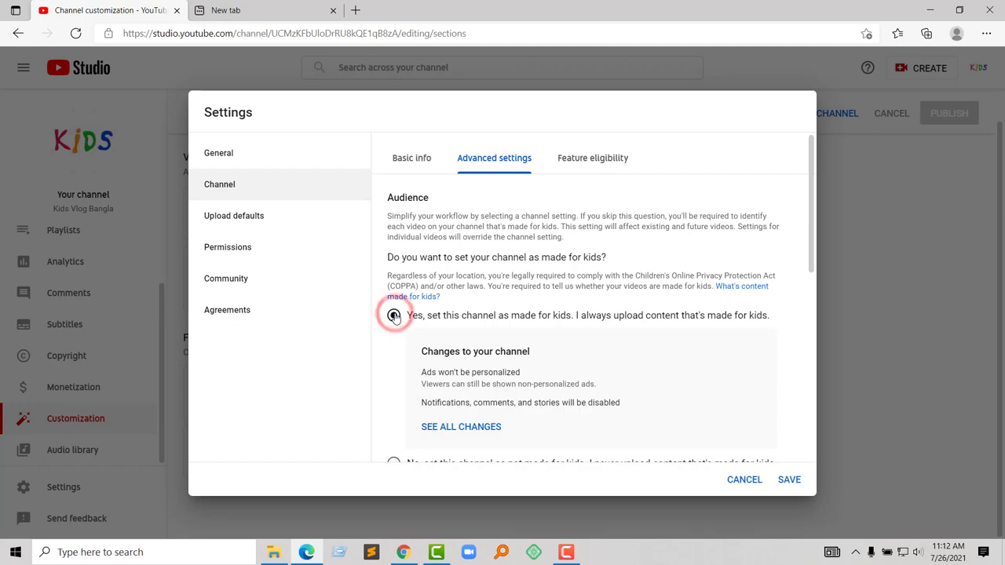
scroll(741, 386, down, 5)
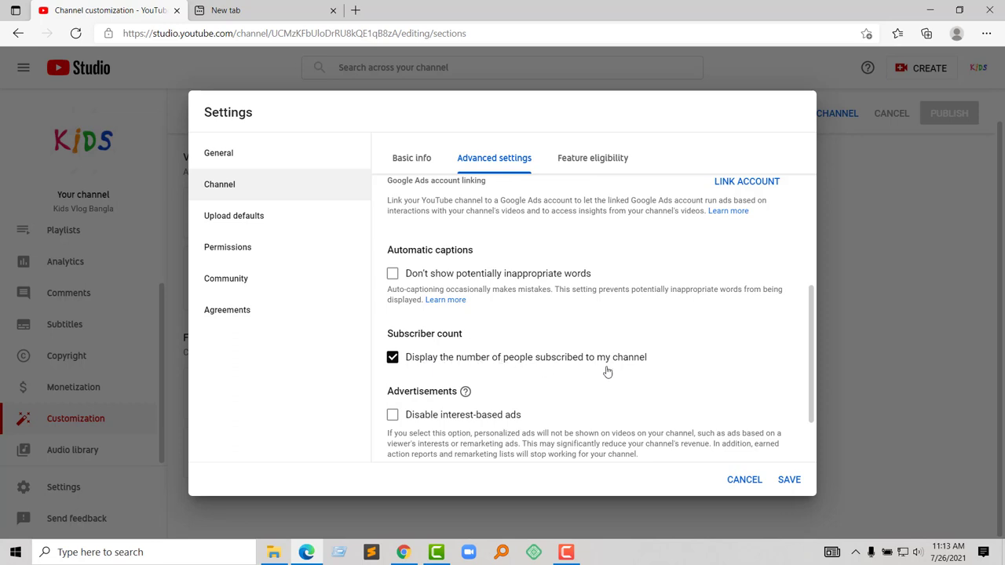
click(583, 157)
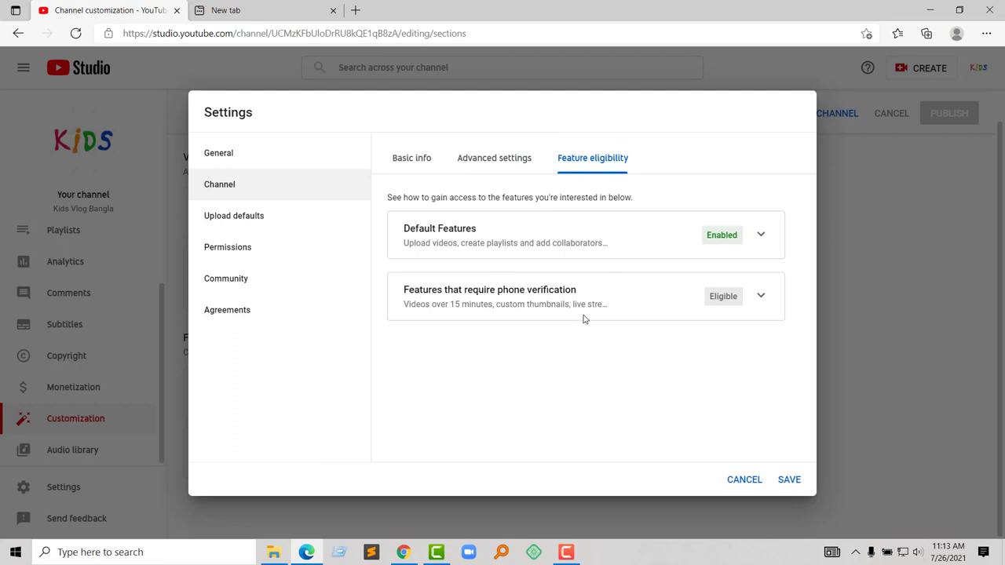
- Open the upload defaults and set the default video visibility to Public
click(275, 220)
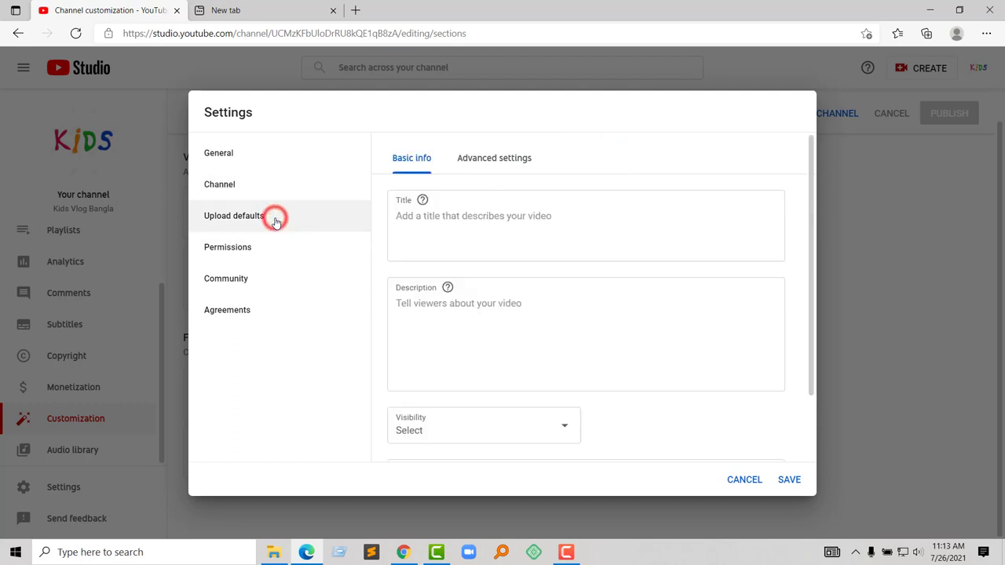
click(405, 220)
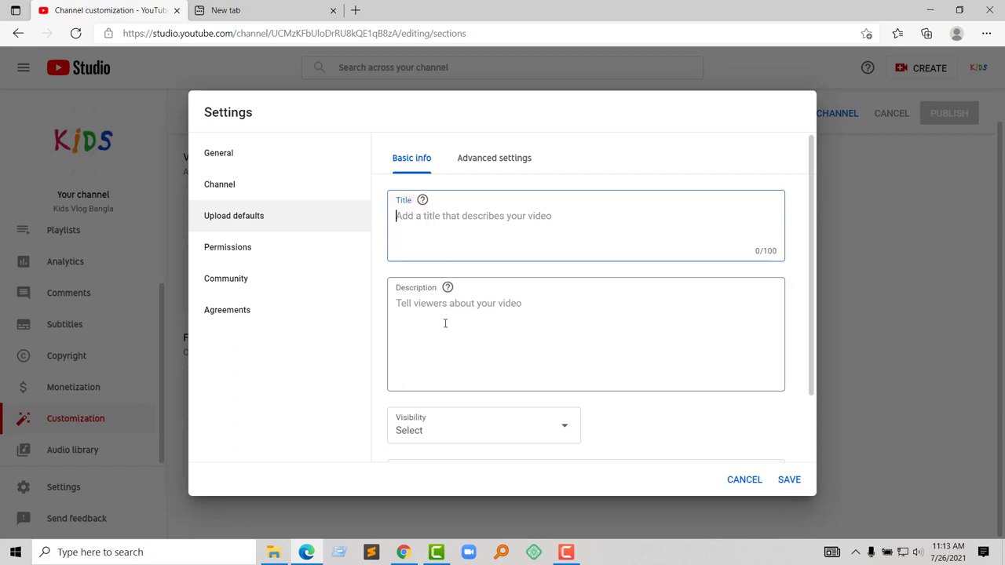
click(535, 428)
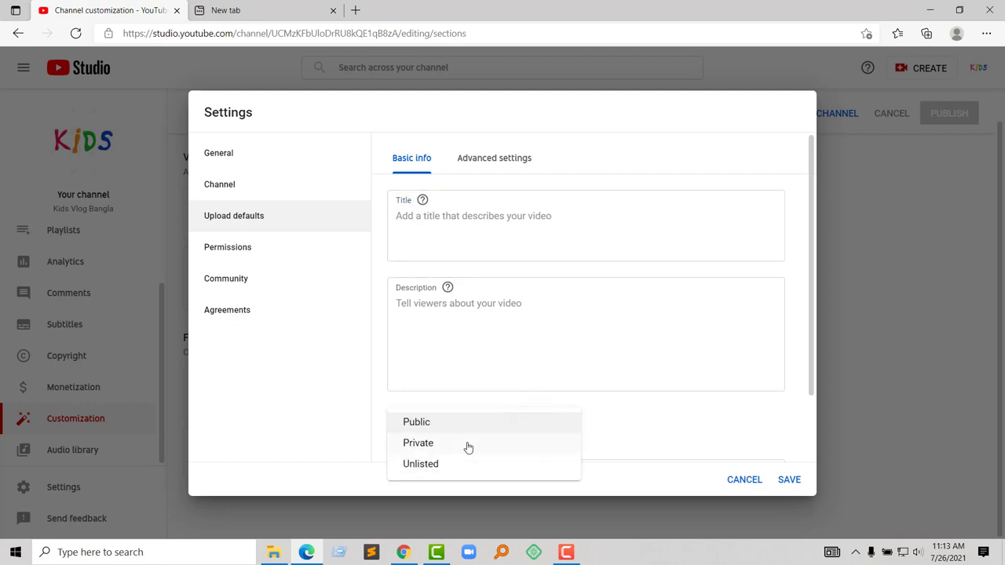
click(502, 422)
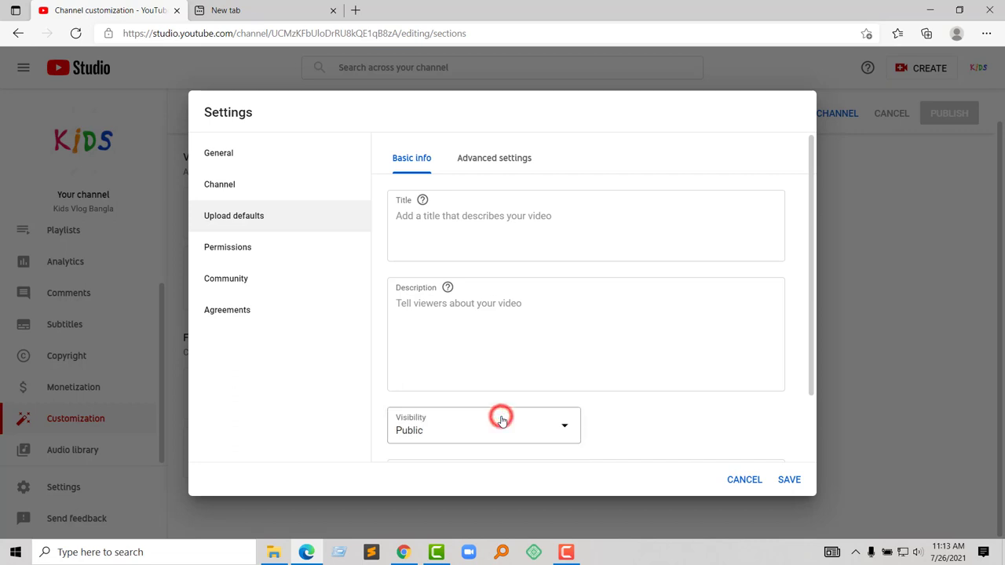
scroll(809, 272, down, 1)
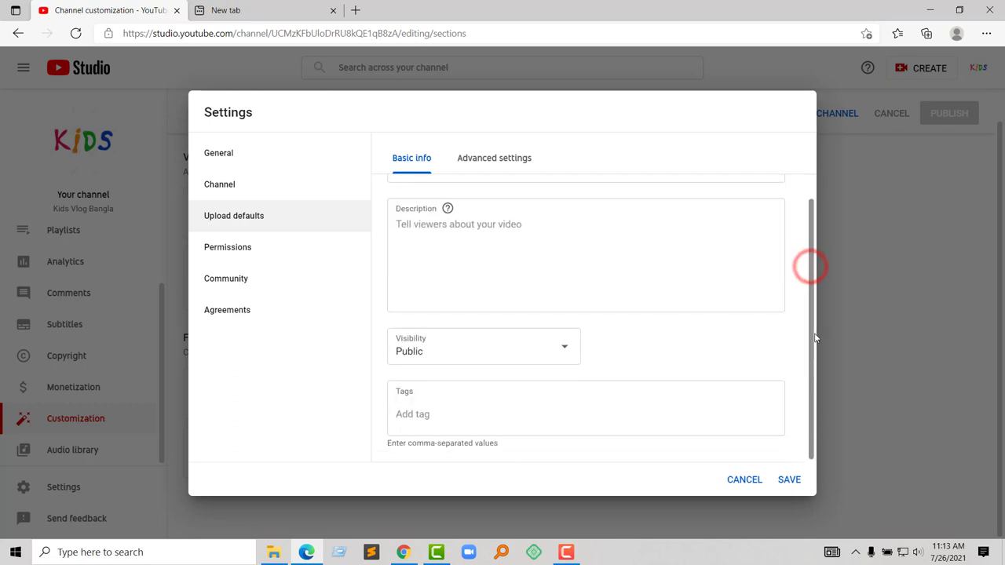
scroll(811, 265, up, 1)
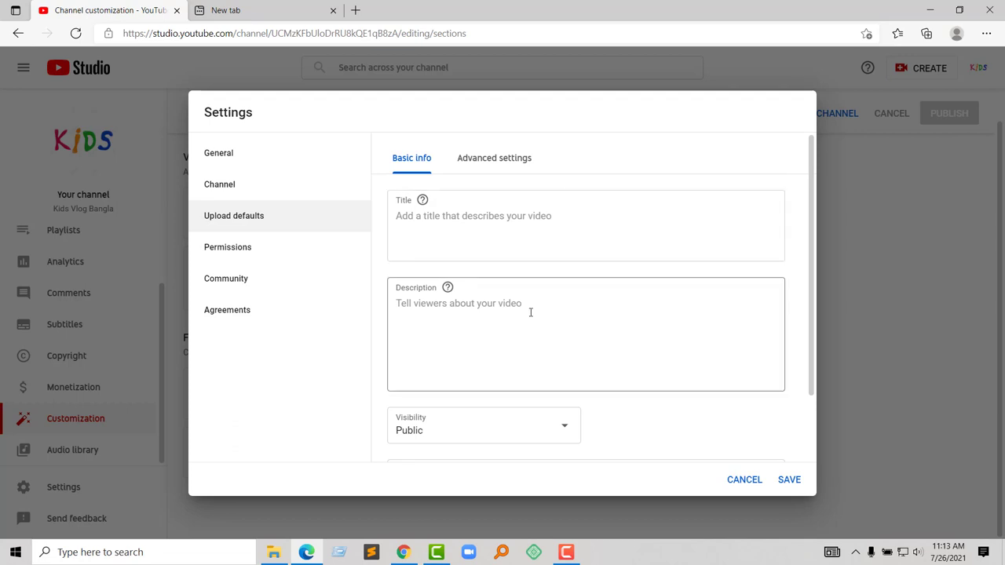
- Change the default upload visibility to Private and review the title, description and tags fields
click(541, 423)
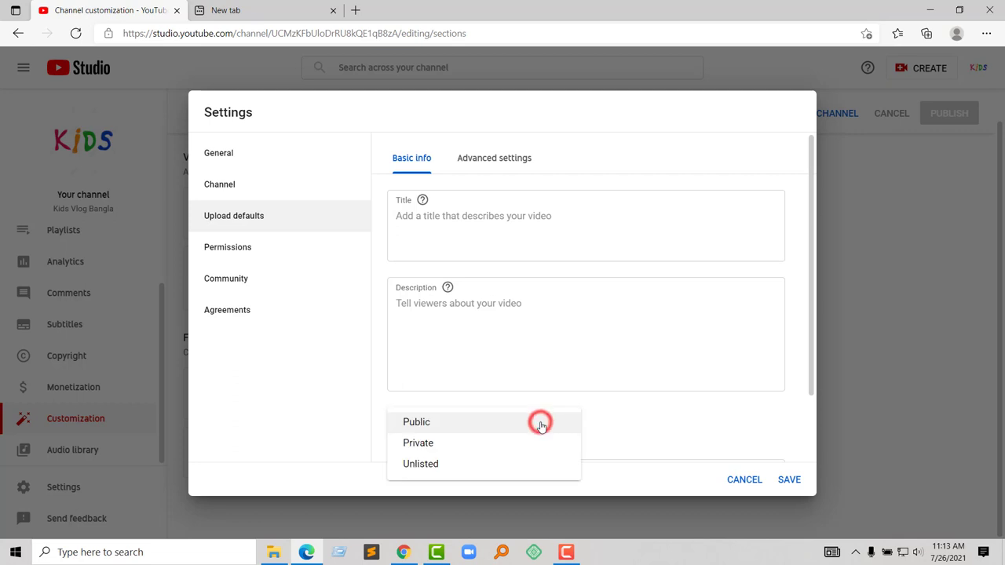
click(459, 441)
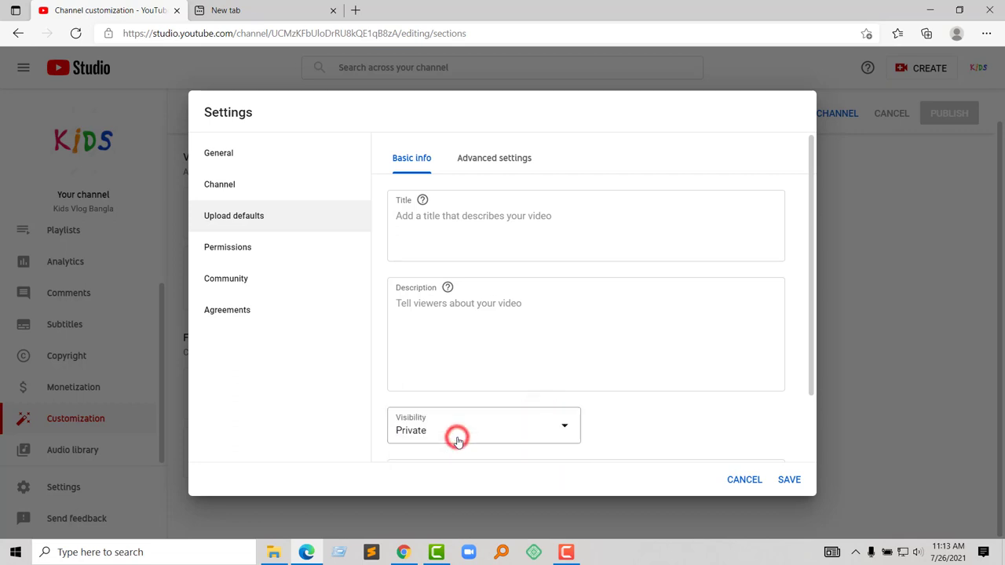
click(507, 234)
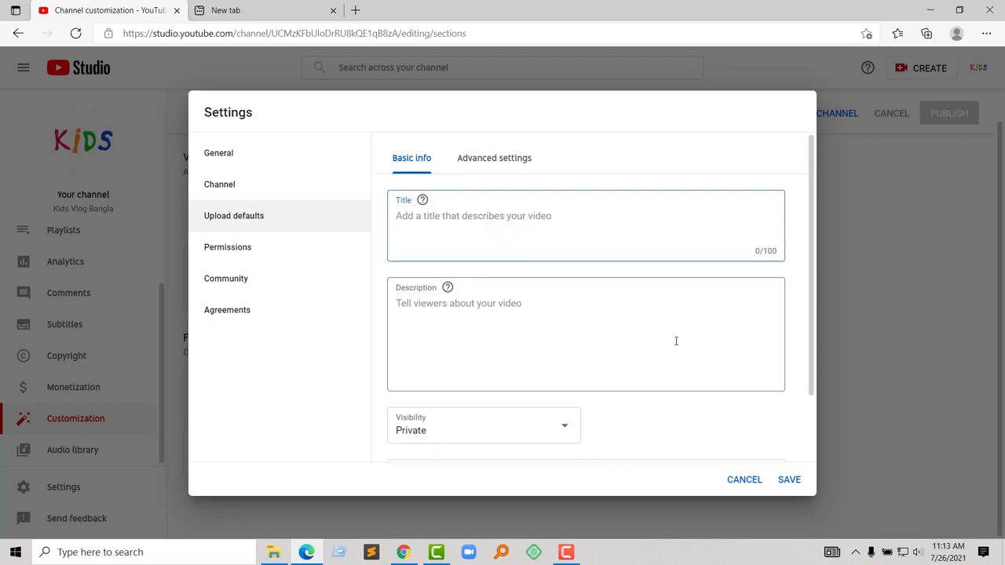
click(813, 271)
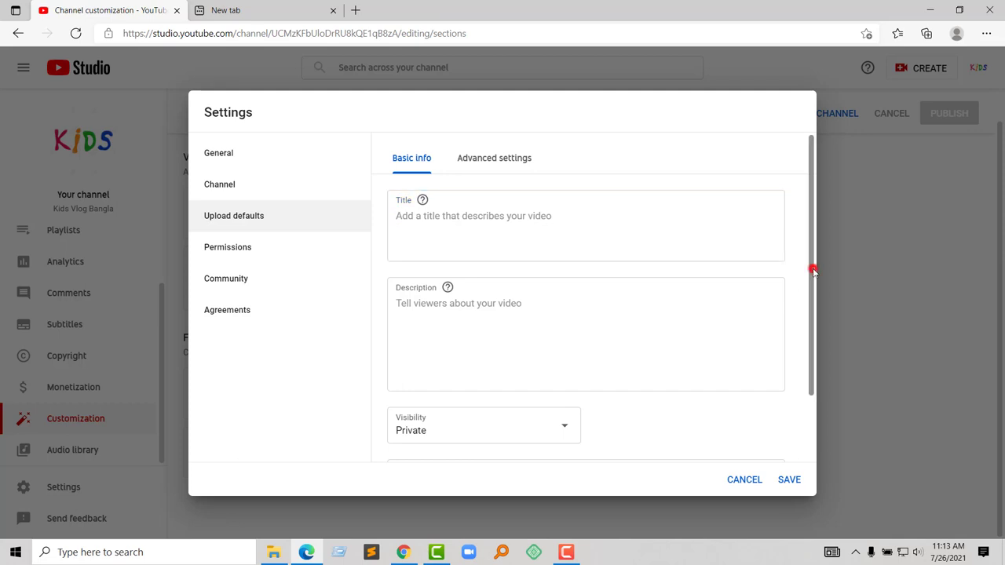
drag(813, 271, 819, 358)
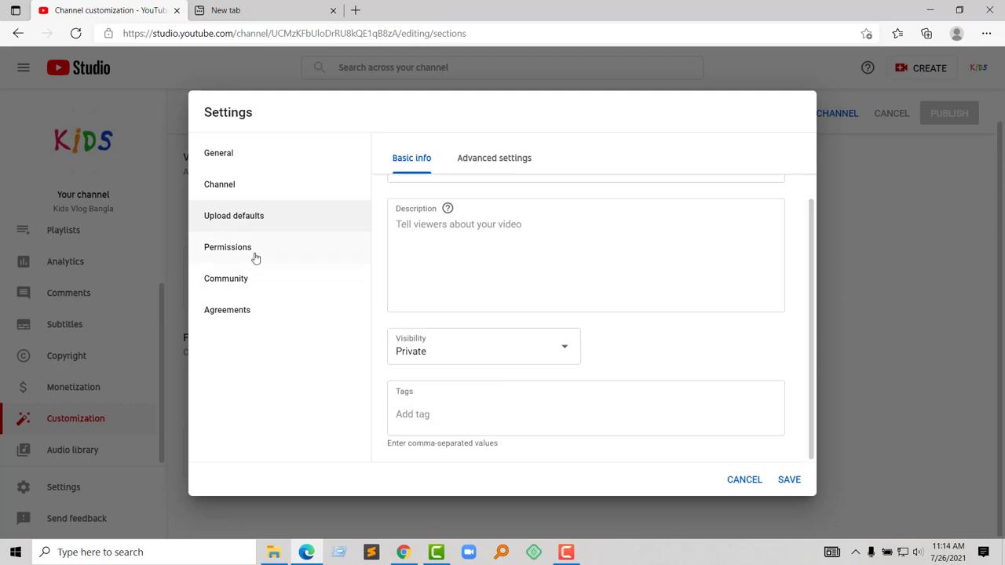
- Set the default category to People & Blogs in the advanced upload defaults
click(493, 159)
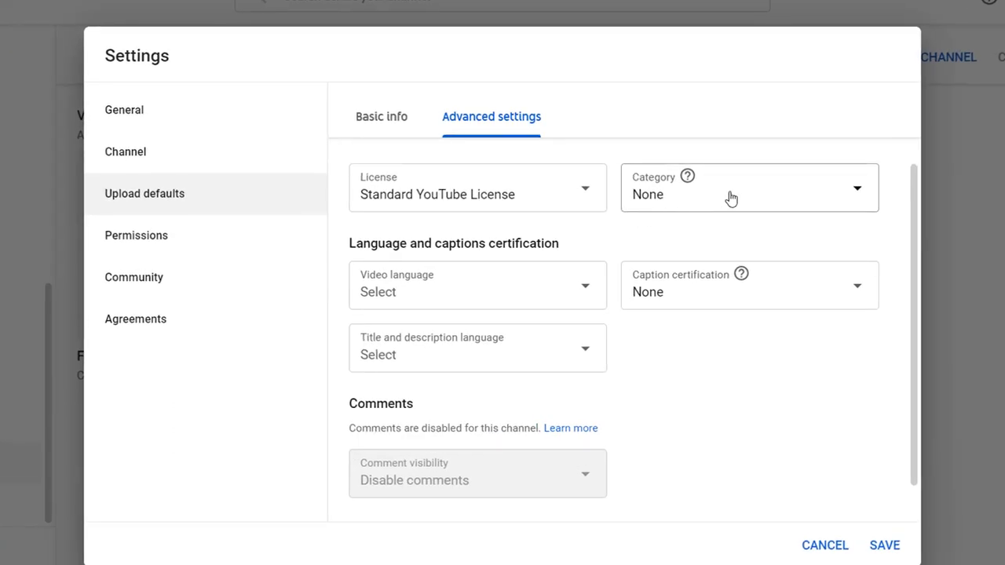
click(731, 198)
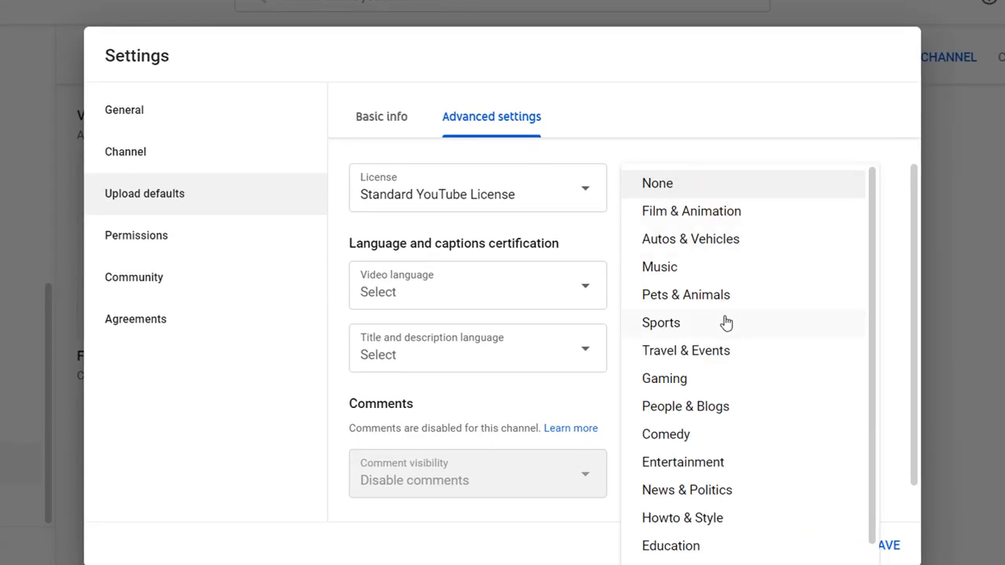
scroll(877, 533, down, 1)
scroll(877, 534, down, 1)
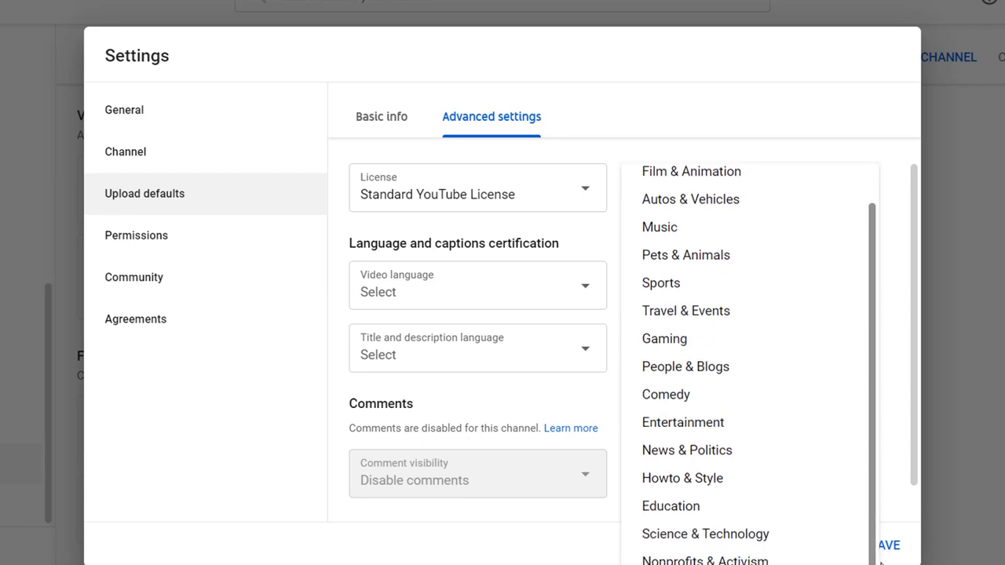
click(721, 375)
- Set the default video language for uploads to Bangla
click(454, 287)
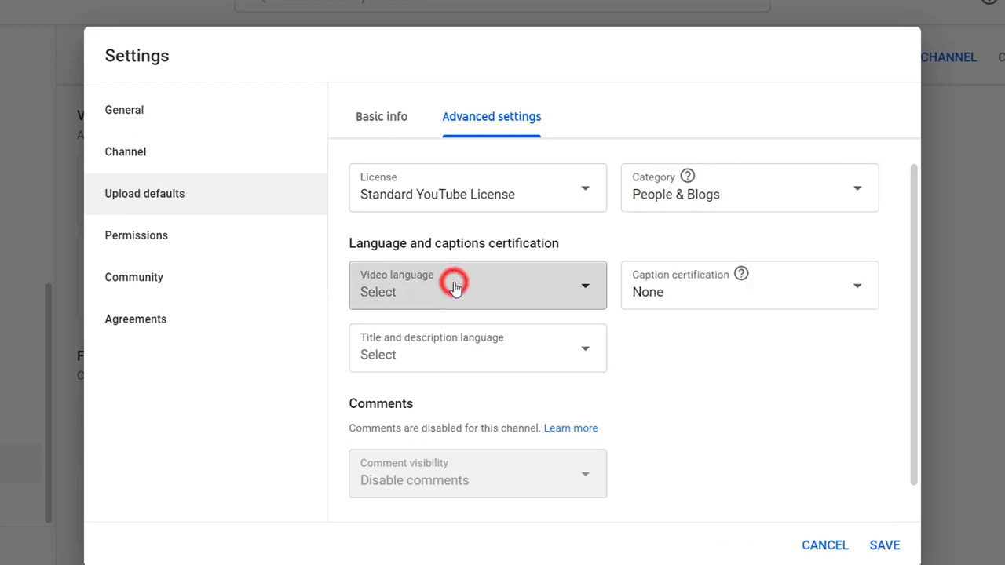
scroll(377, 314, down, 5)
click(558, 366)
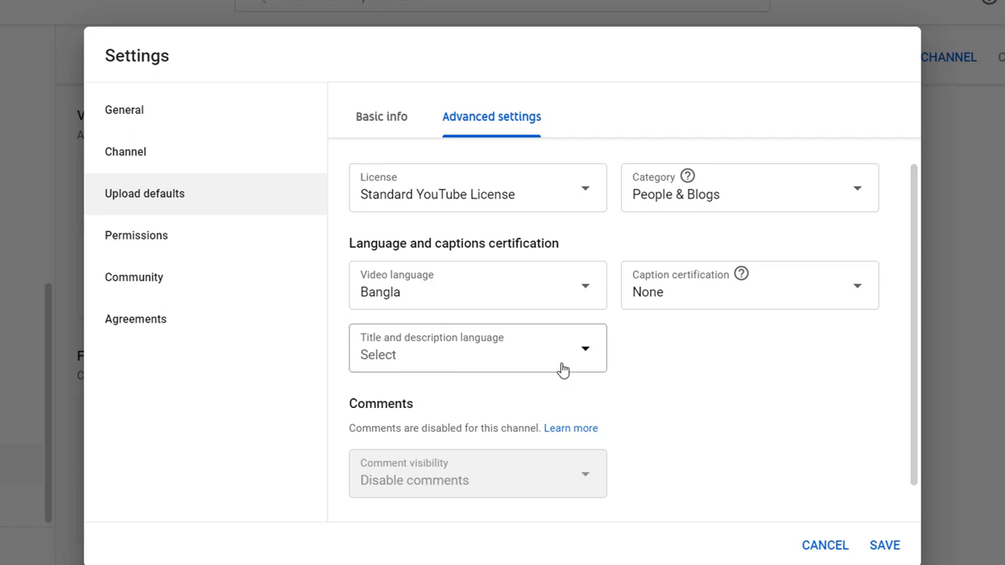
- Set the default title and description language for uploads to Bangla
click(606, 358)
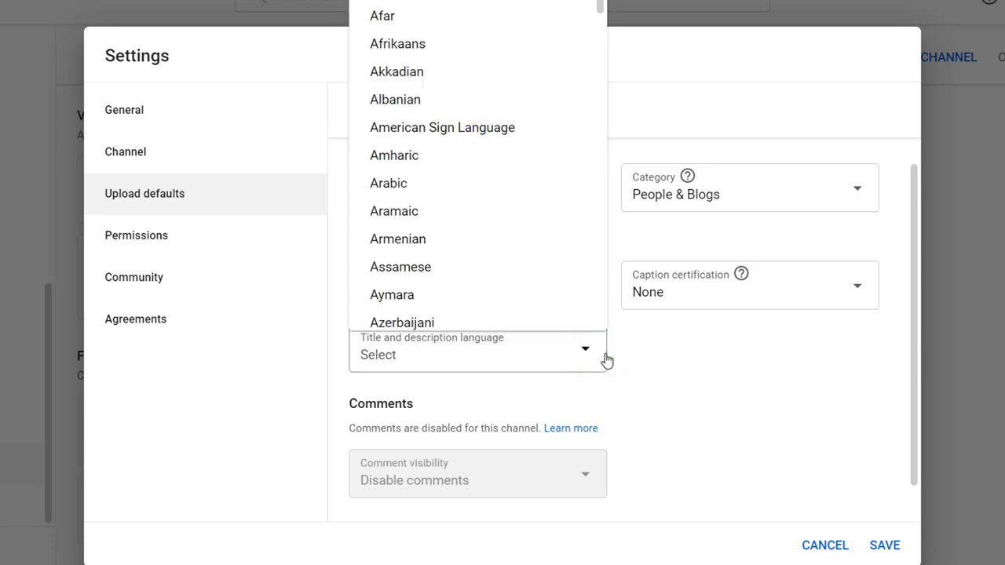
scroll(471, 235, down, 1)
click(439, 306)
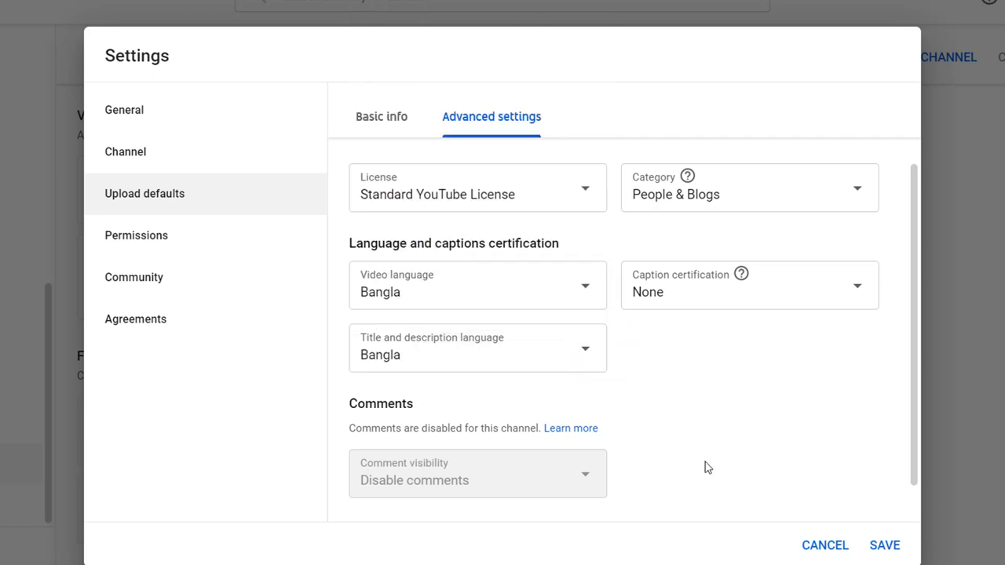
- Review the channel's permissions, the community automated filters down to the link-blocking option, and the agreements
click(193, 236)
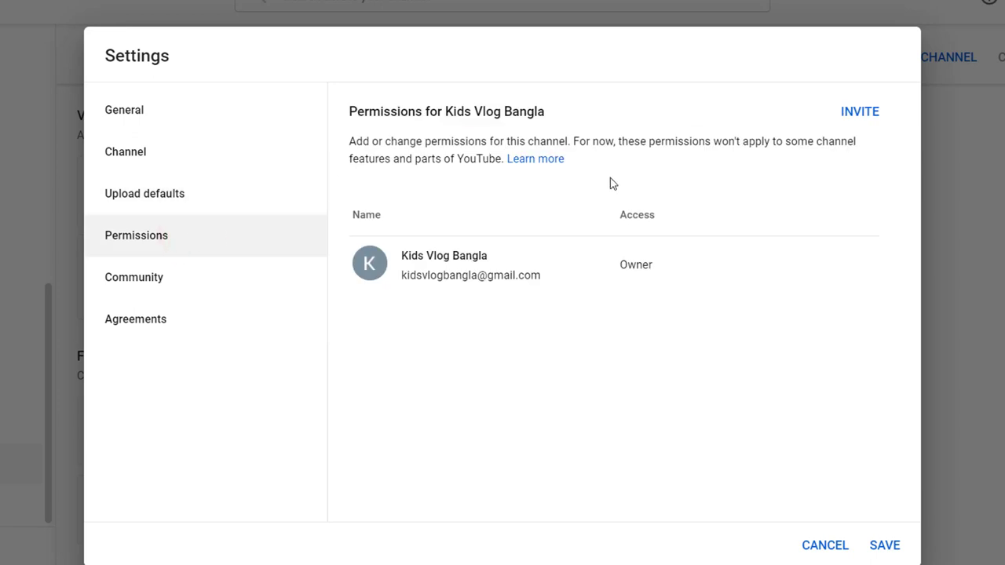
mouse_move(624, 264)
click(250, 282)
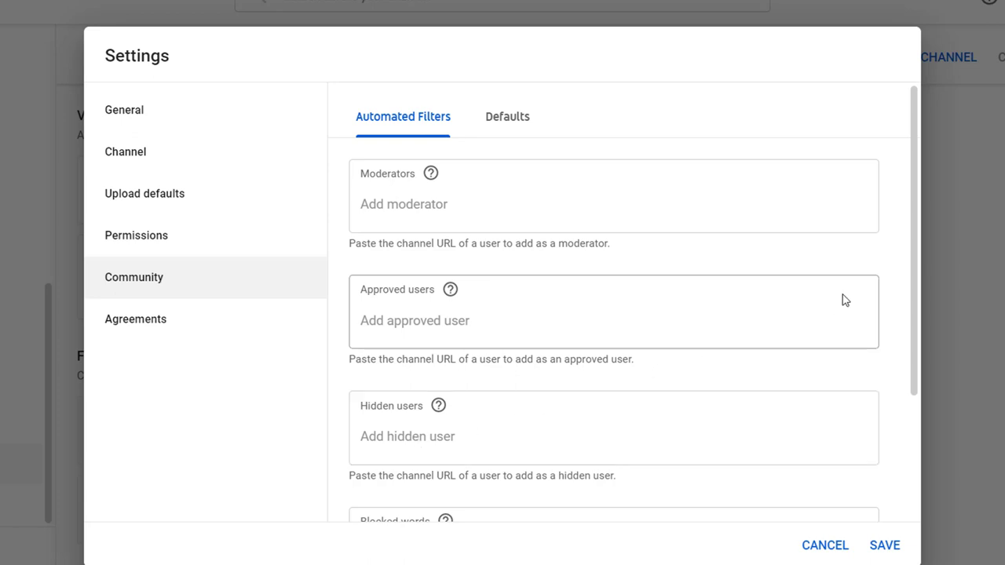
drag(913, 298, 924, 370)
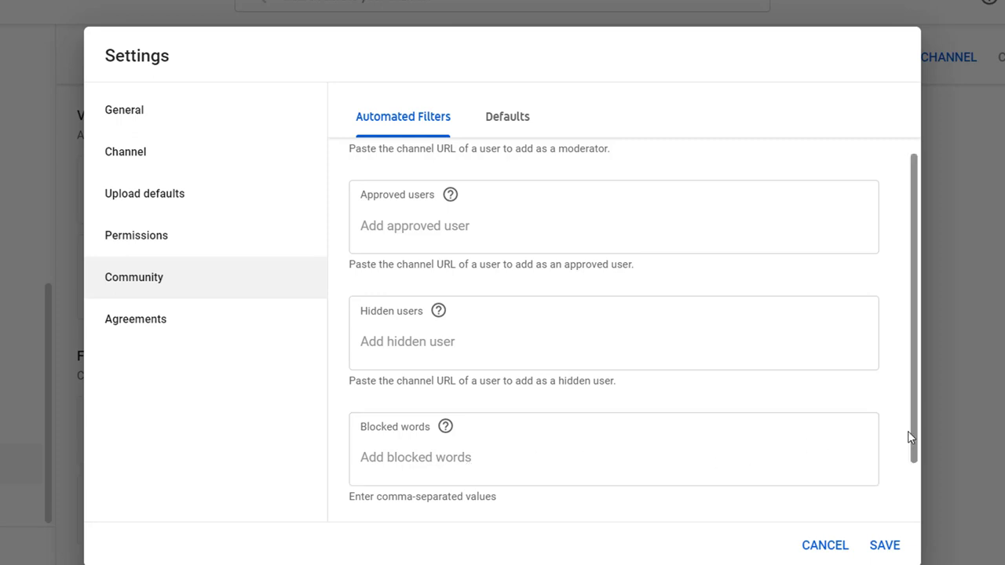
drag(911, 436, 926, 500)
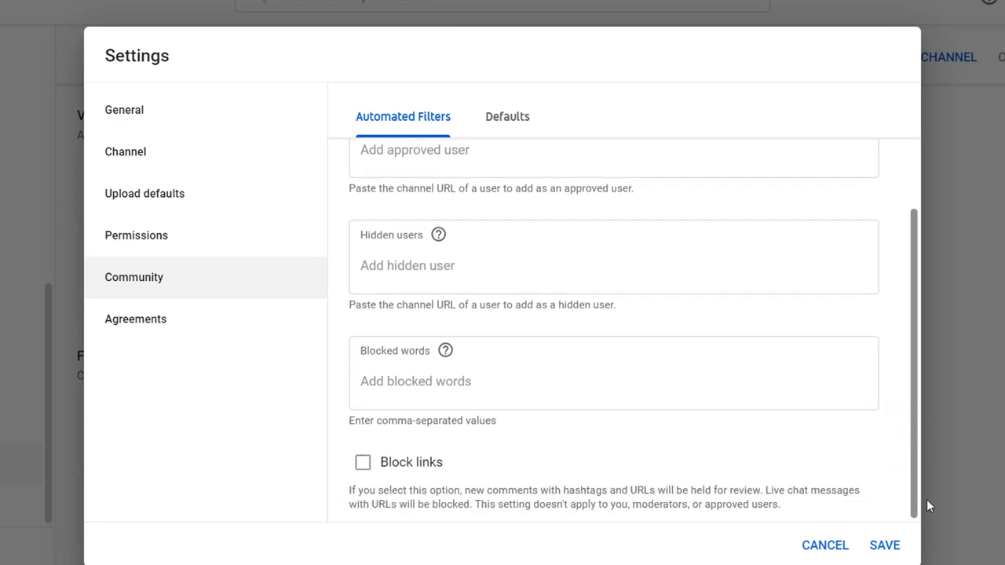
click(156, 327)
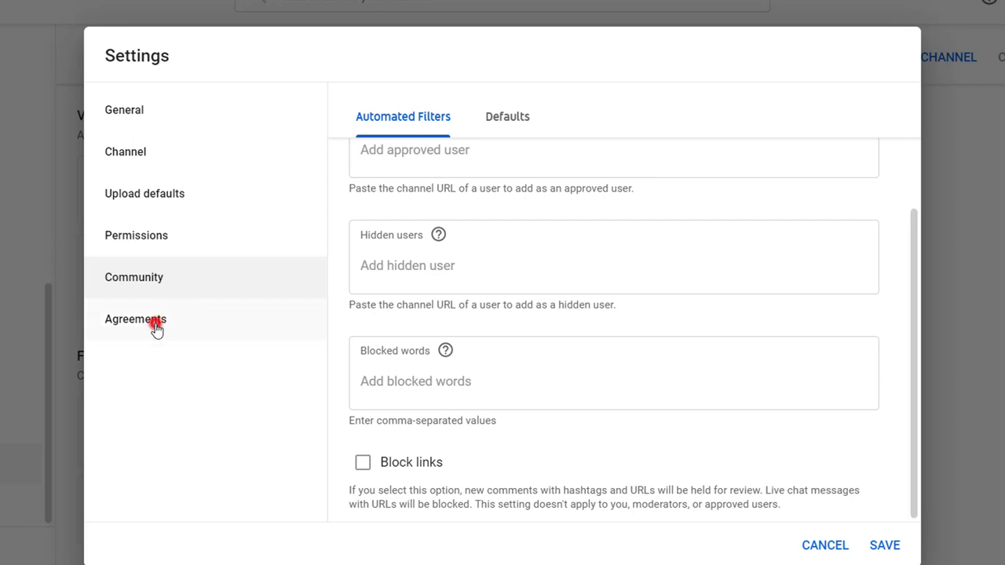
- Return to the general settings and save the changed channel settings
click(212, 117)
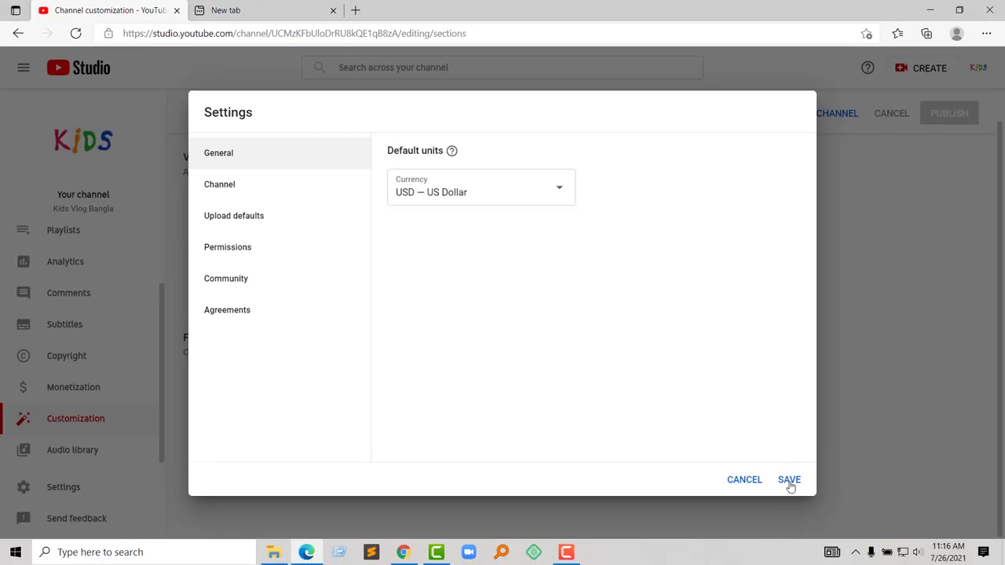
click(787, 479)
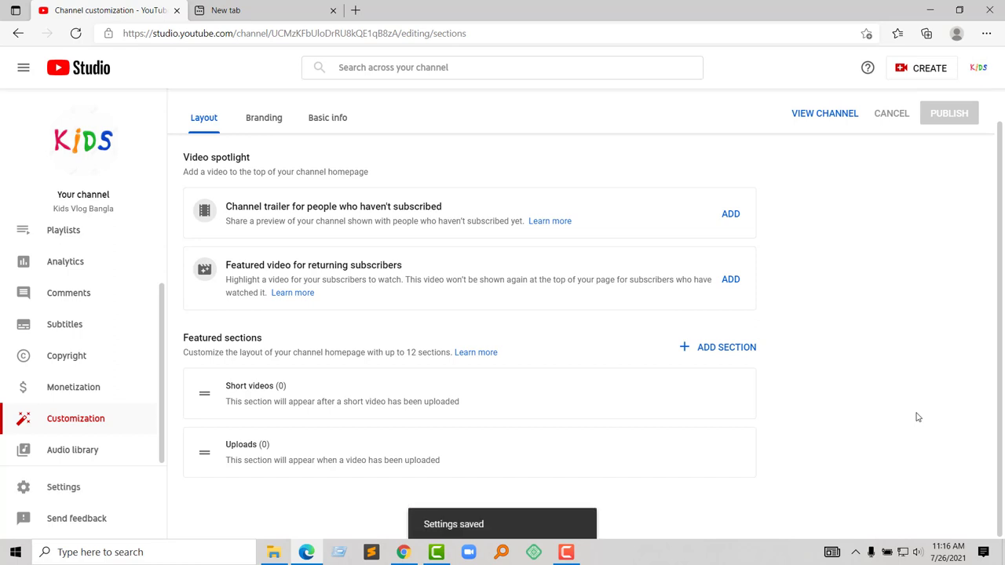
scroll(997, 355, up, 2)
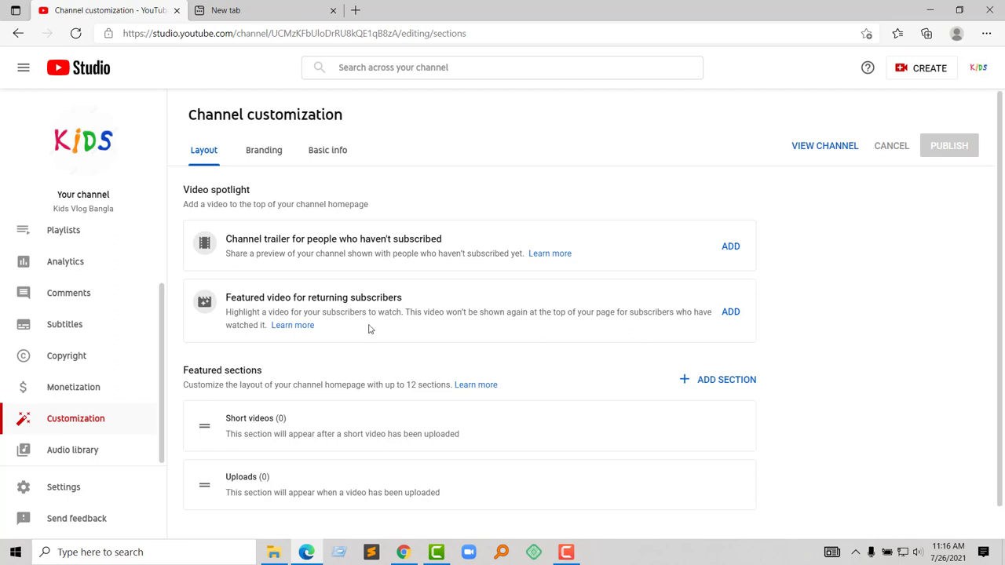
click(159, 311)
drag(160, 310, 150, 215)
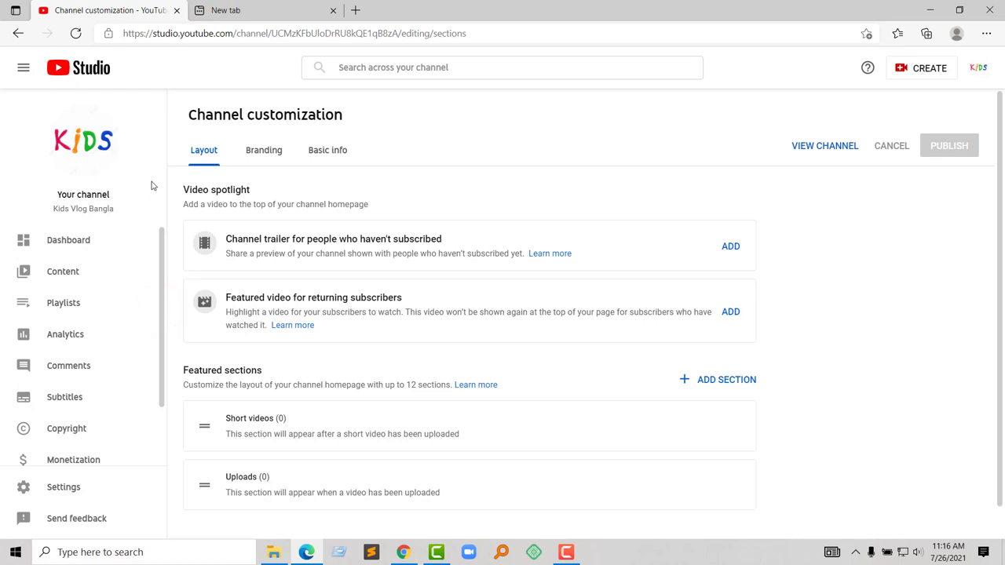